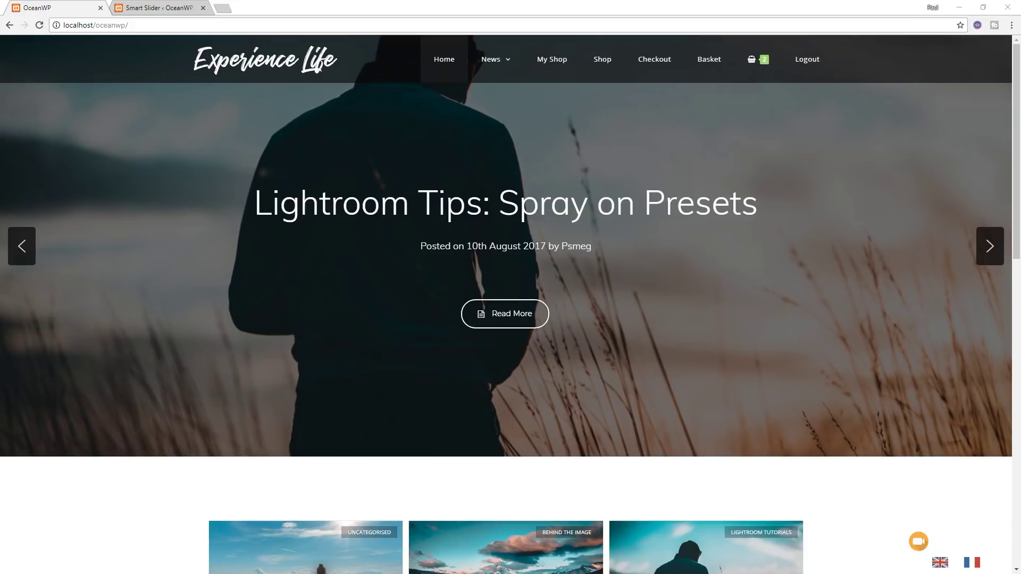
# Step: Page through the featured post slider on the site's homepage to examine its slides
pyautogui.click(990, 246)
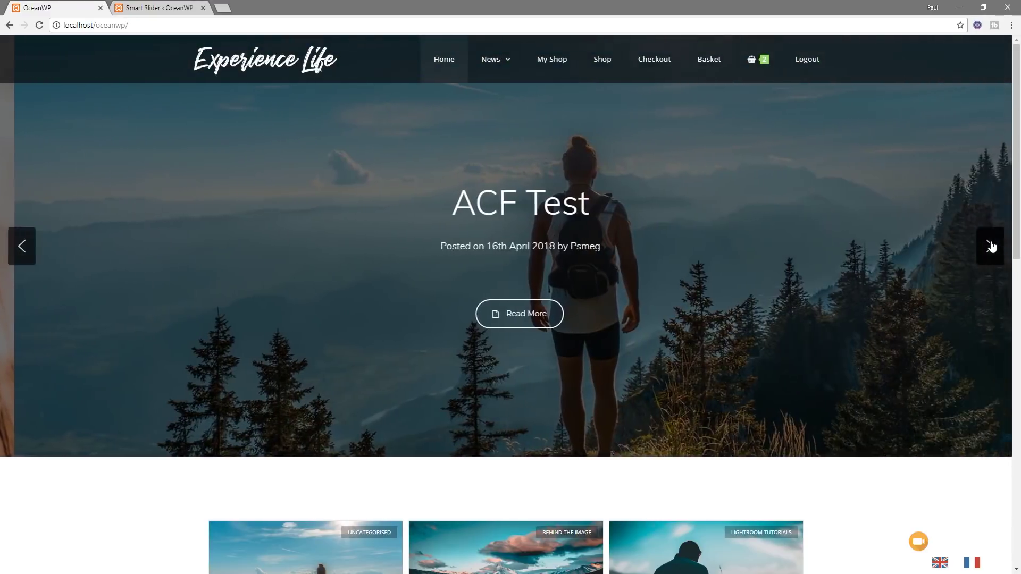
pyautogui.click(988, 245)
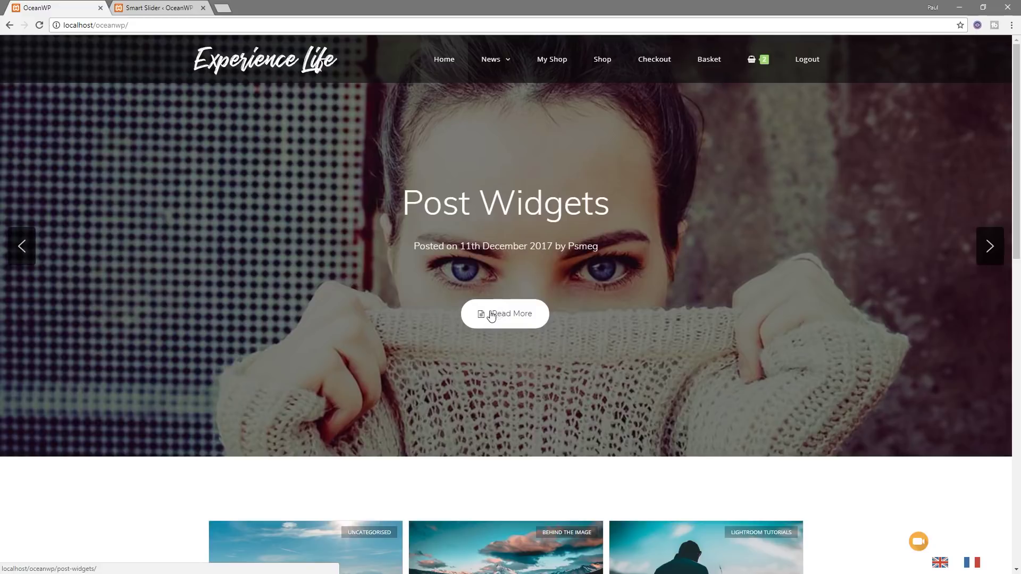
# Step: Switch to the Smart Slider dashboard and create a slider named "News Slider" with the Full width preset at 1200 × 500 px
pyautogui.click(158, 8)
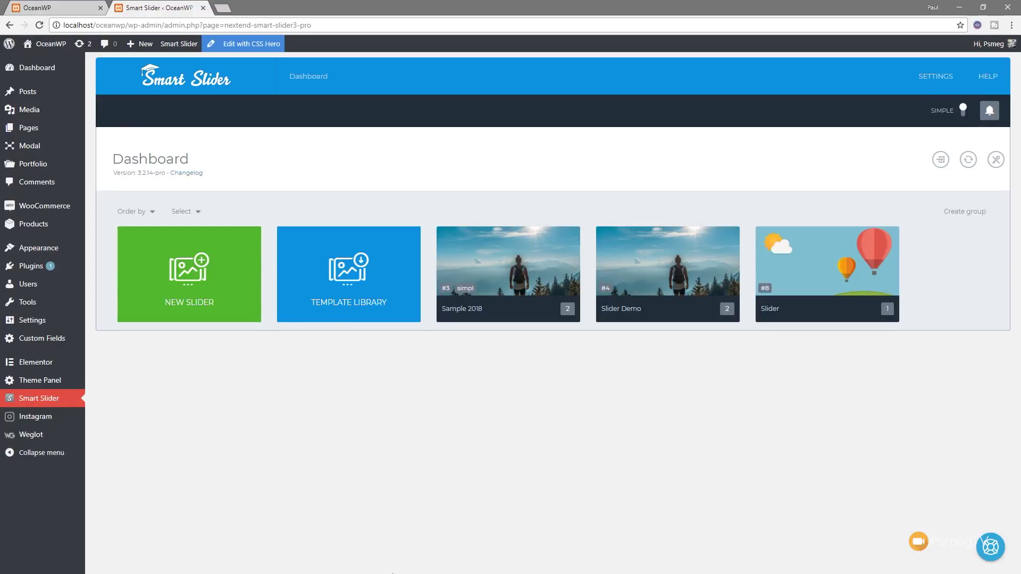
pyautogui.click(184, 280)
pyautogui.doubleClick(327, 202)
pyautogui.write('News Slider')
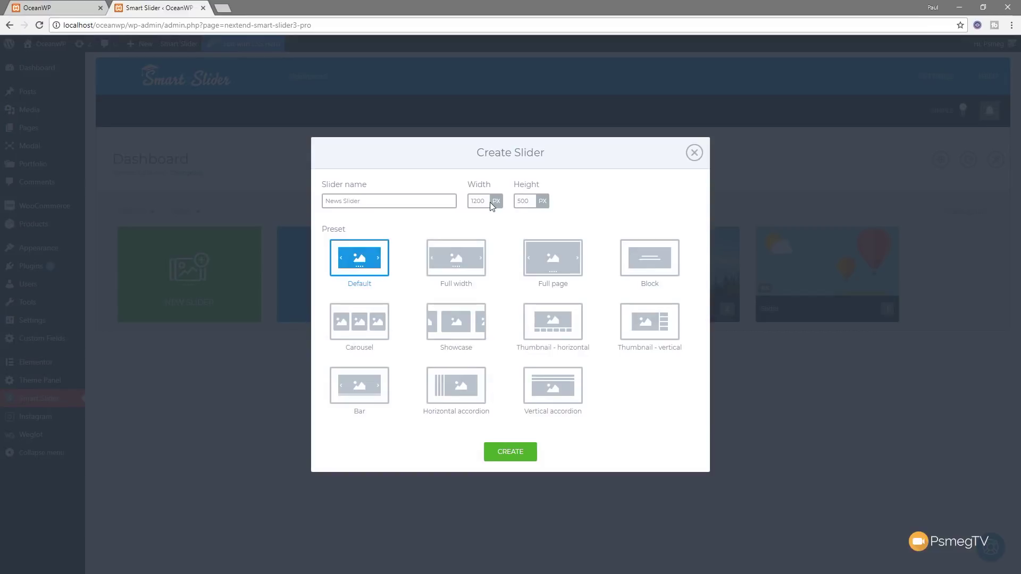
pyautogui.click(462, 260)
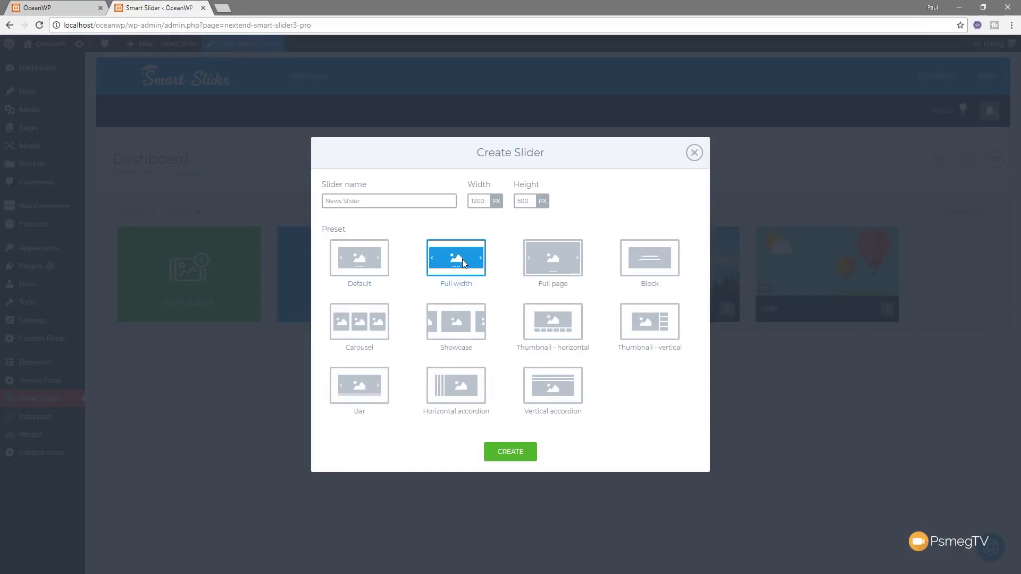
pyautogui.click(513, 453)
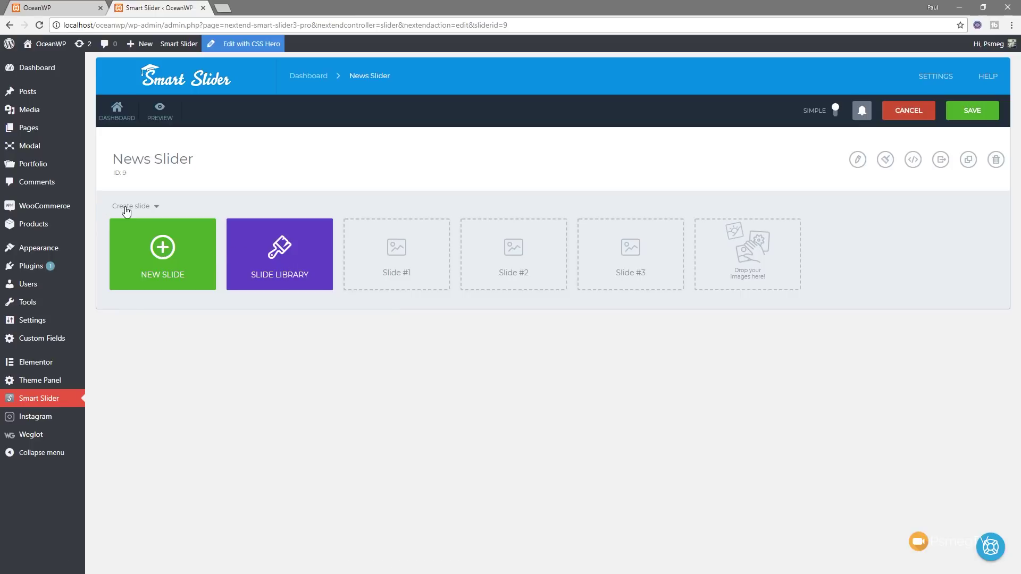
# Step: Start creating dynamic slides for the News Slider from the WordPress "Posts by filter" source
pyautogui.click(156, 207)
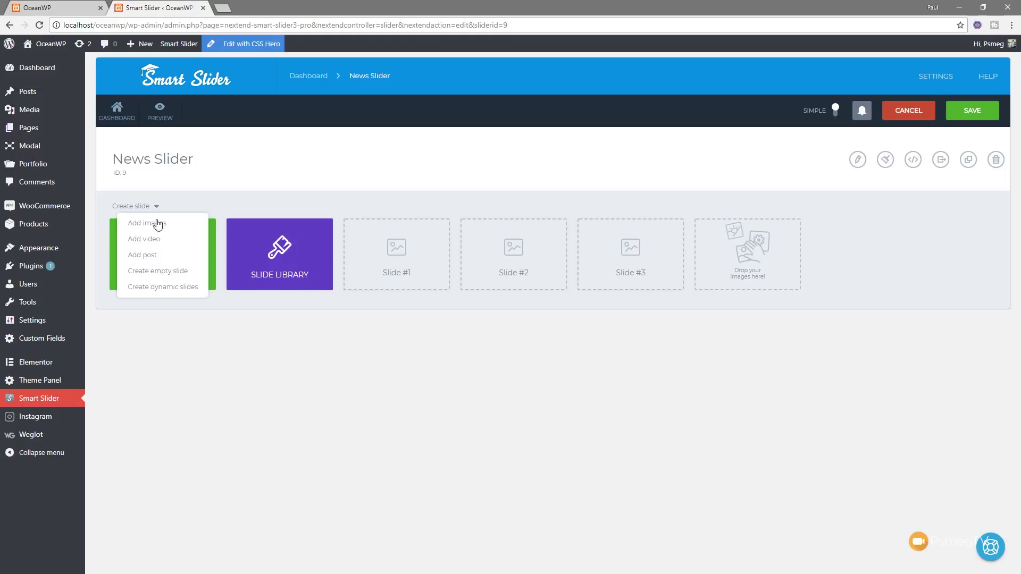
pyautogui.click(158, 288)
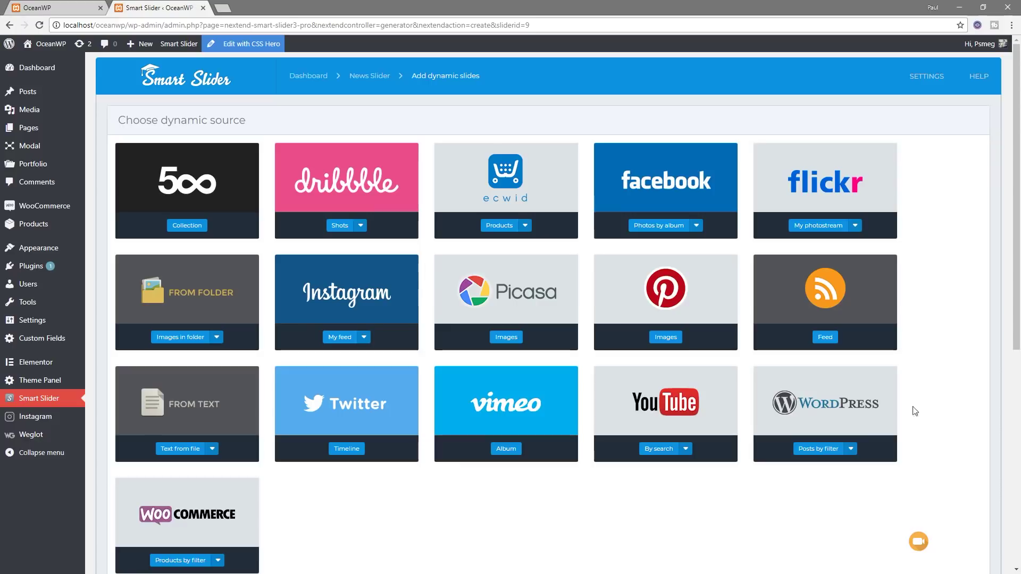
pyautogui.click(811, 449)
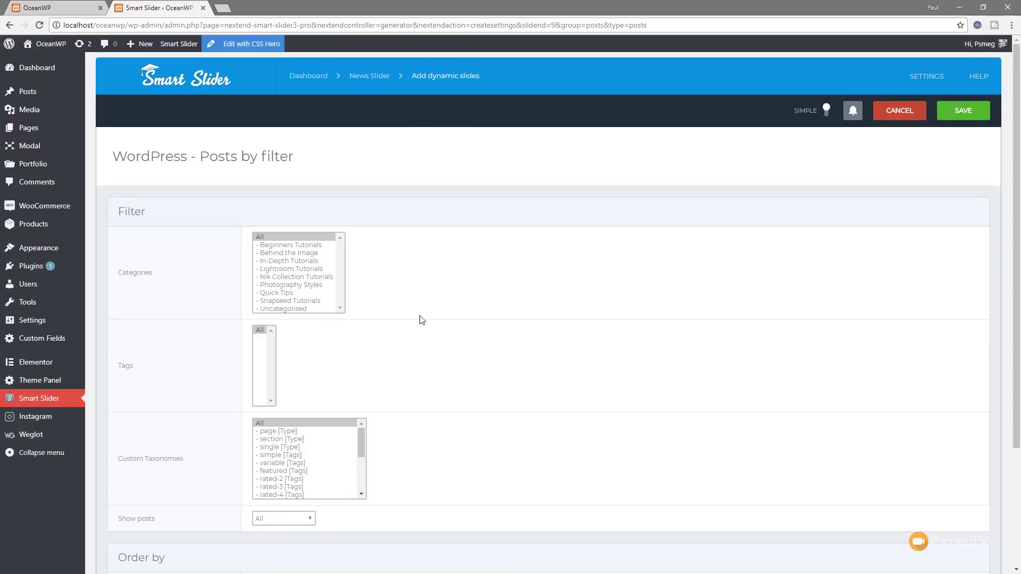
# Step: Order the posts by Post date and set the generator to produce 4 slides
pyautogui.scroll(-1, 422, 314)
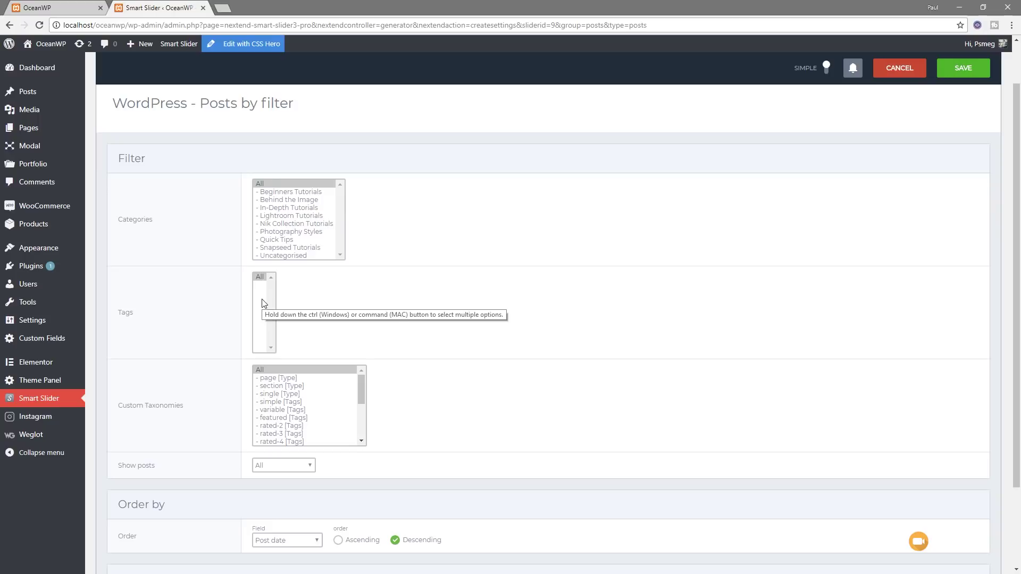
pyautogui.scroll(-2, 513, 386)
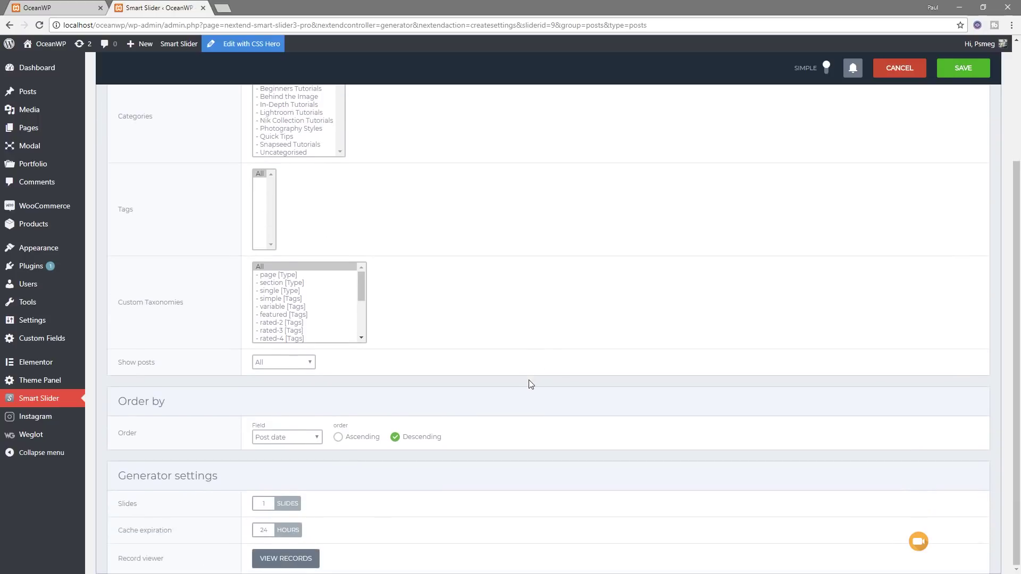
pyautogui.scroll(2, 363, 250)
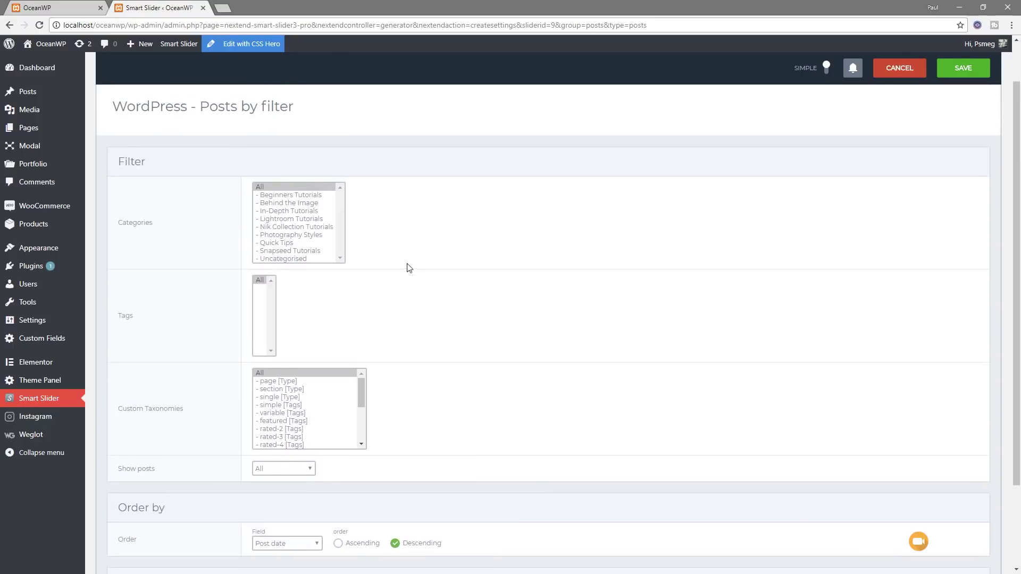
pyautogui.scroll(-2, 458, 345)
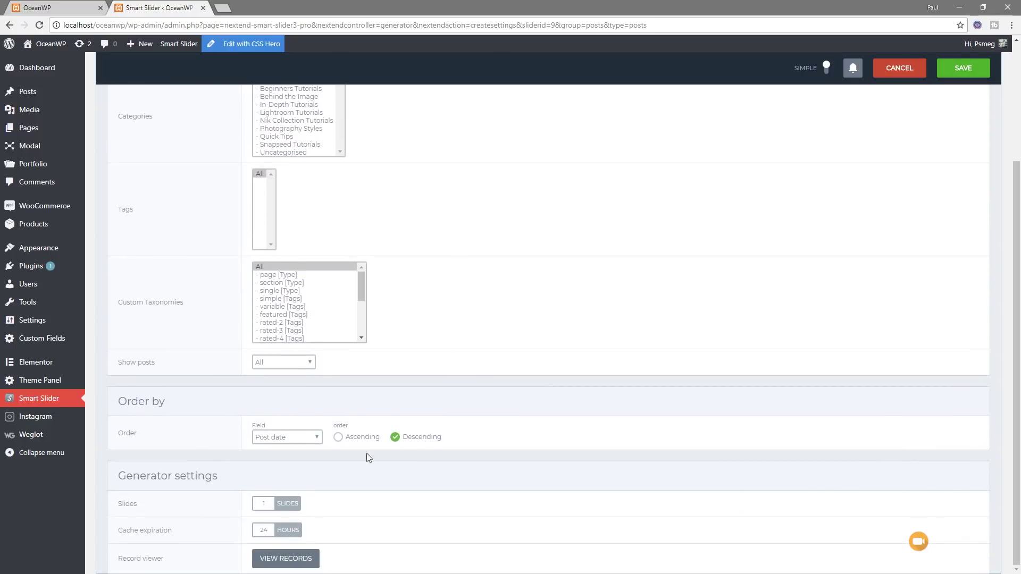
pyautogui.click(299, 442)
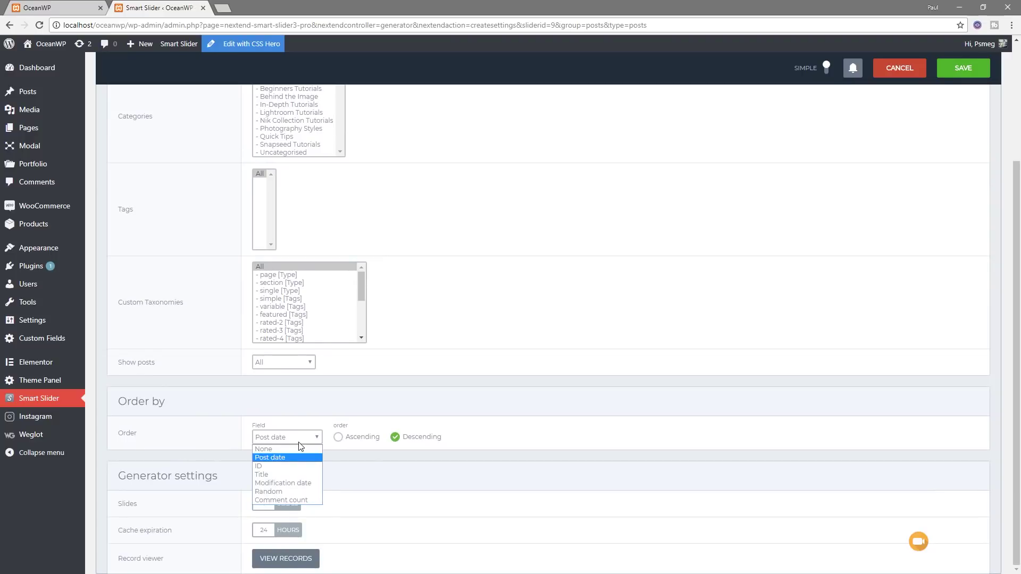
pyautogui.click(283, 459)
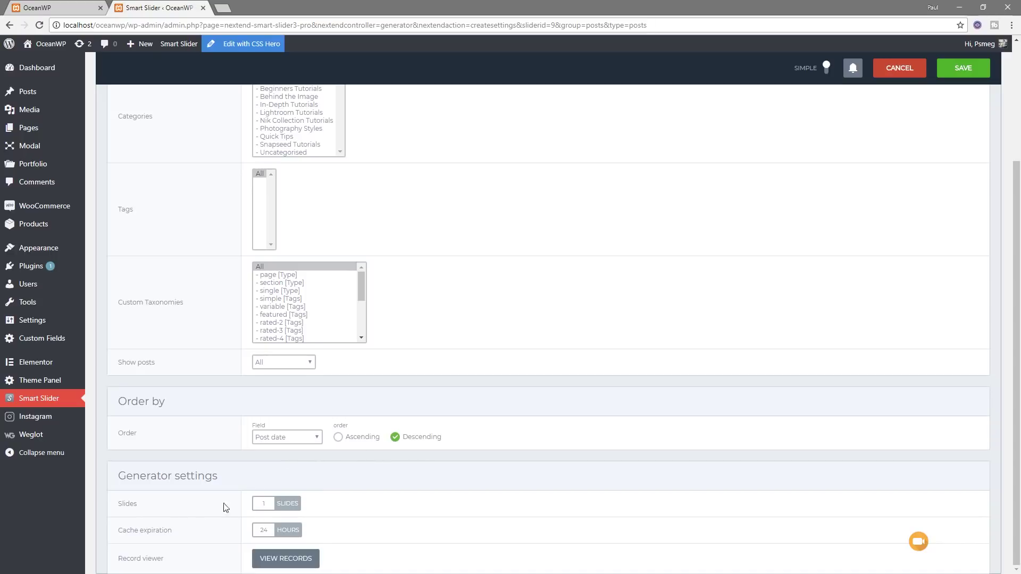
pyautogui.click(261, 505)
pyautogui.moveTo(261, 508); pyautogui.dragTo(257, 508)
pyautogui.write('4')
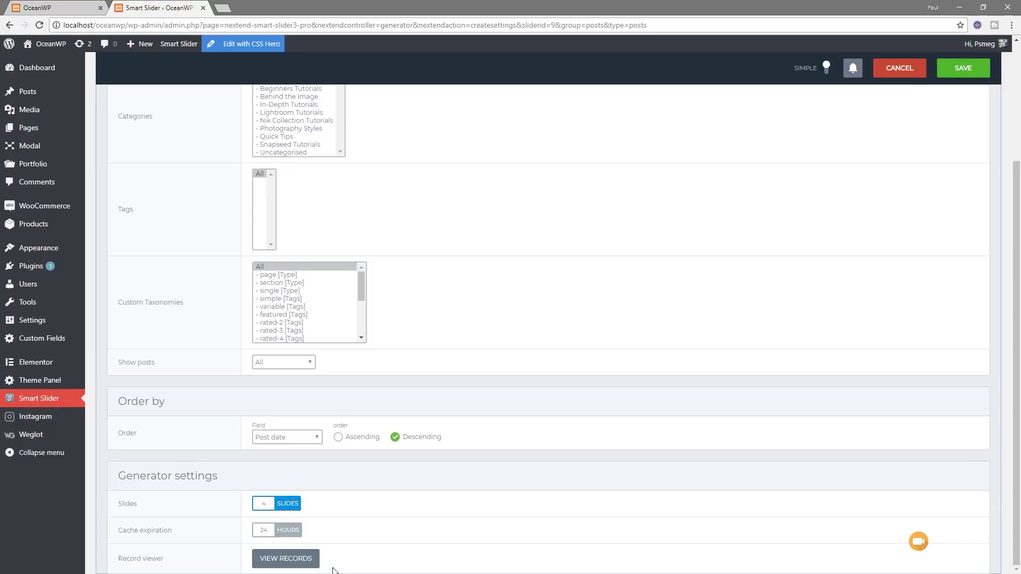
# Step: Examine the generator's records and the variable fields available for each post
pyautogui.click(287, 559)
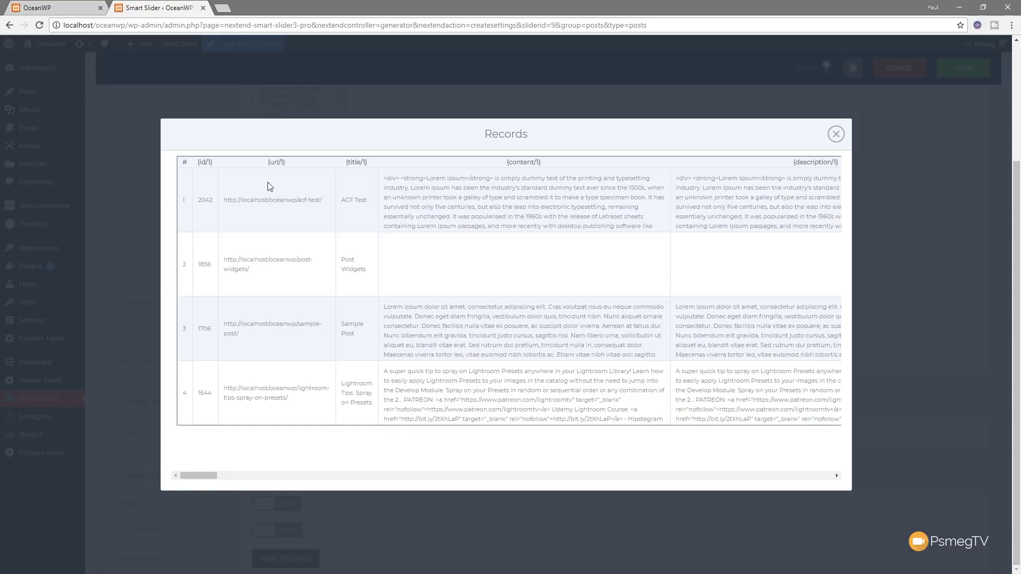
pyautogui.moveTo(201, 477); pyautogui.dragTo(234, 478)
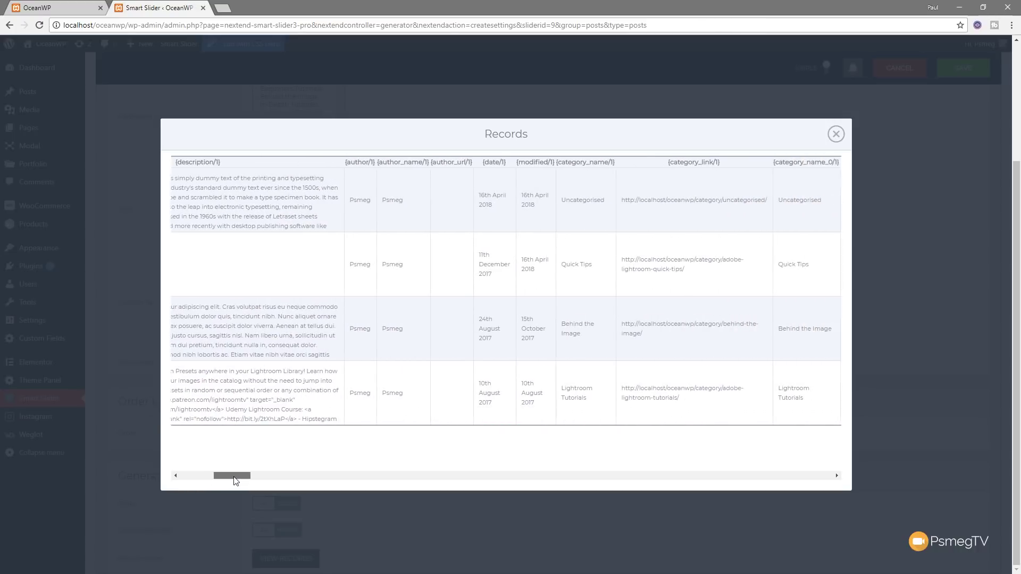
pyautogui.click(835, 136)
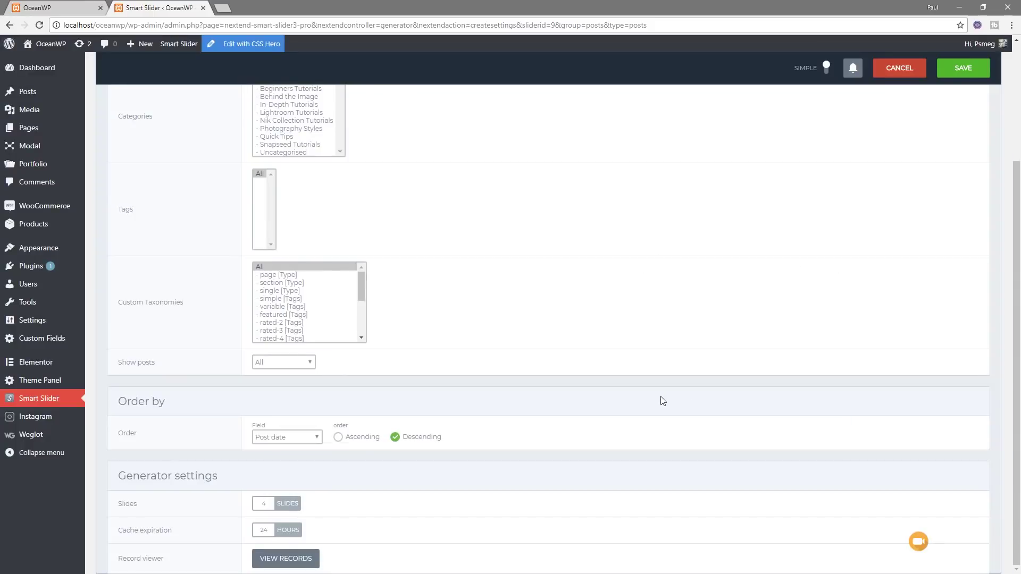
# Step: Save the post generator and put the generated slide's editor in Content mode
pyautogui.scroll(3, 662, 401)
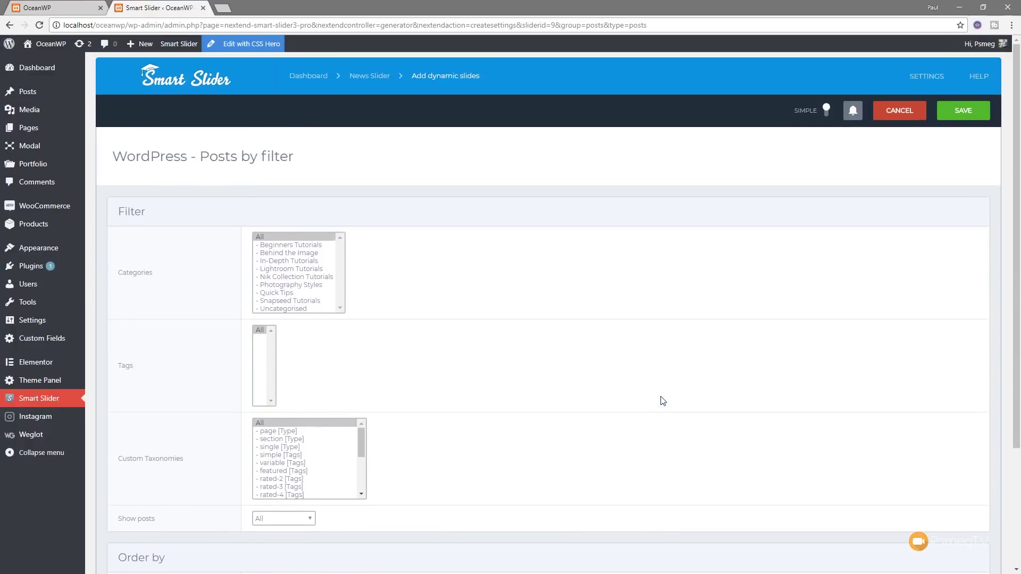
pyautogui.click(960, 118)
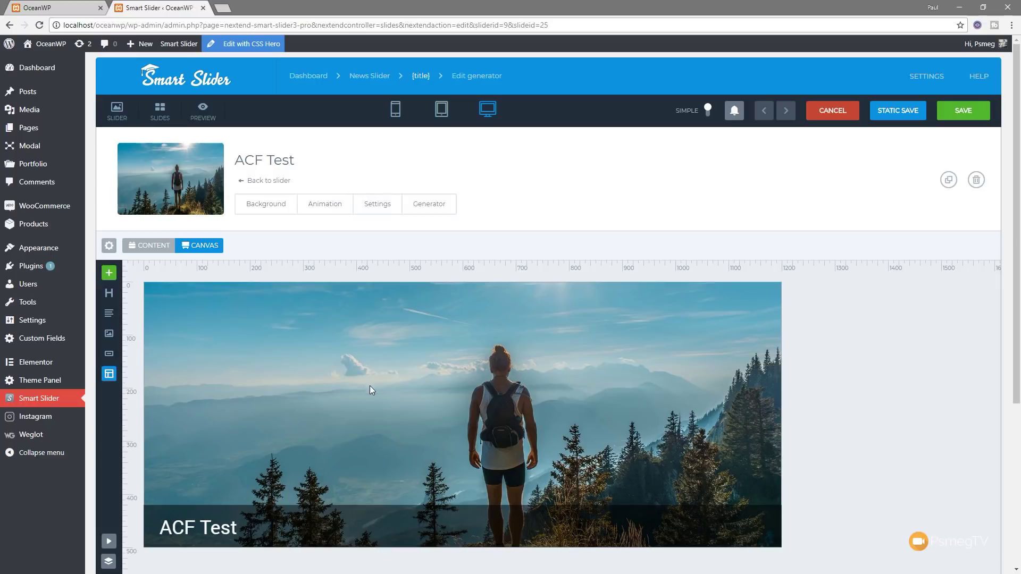
pyautogui.click(133, 249)
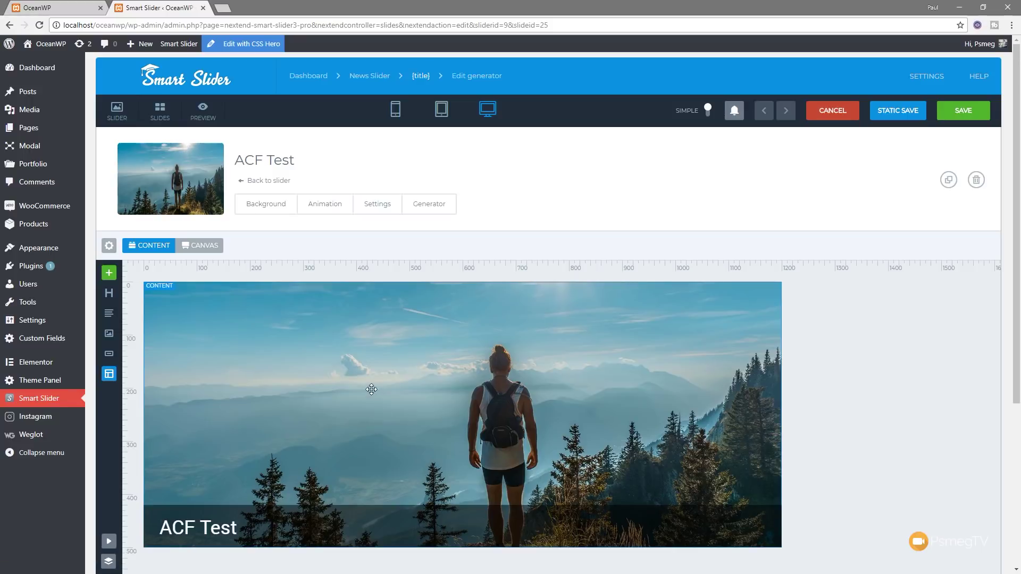
# Step: Set the slide's background color to black (000000FF) and the background image's opacity to 48%
pyautogui.click(257, 208)
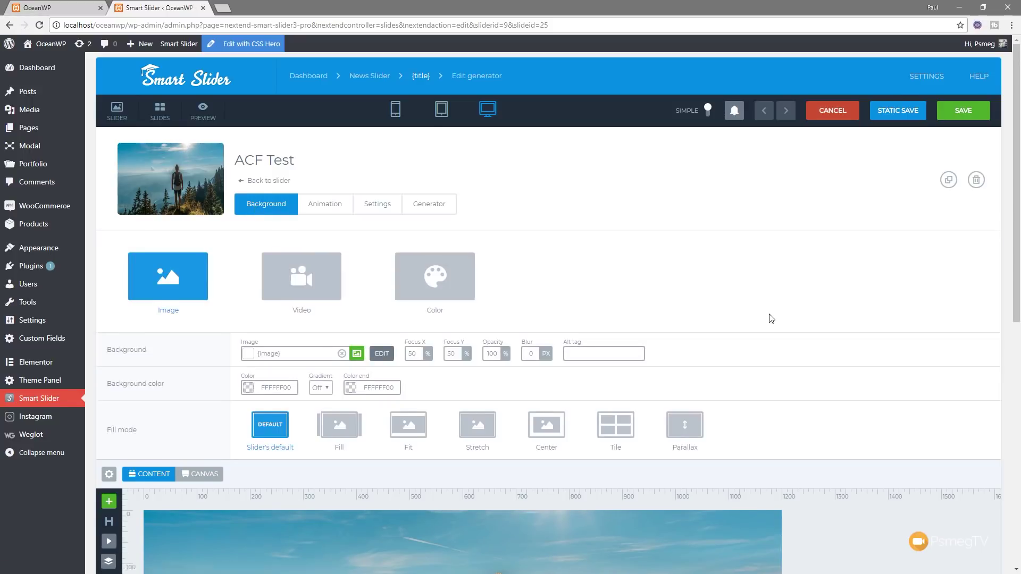
pyautogui.scroll(-2, 768, 318)
pyautogui.scroll(-1, 765, 318)
pyautogui.click(248, 228)
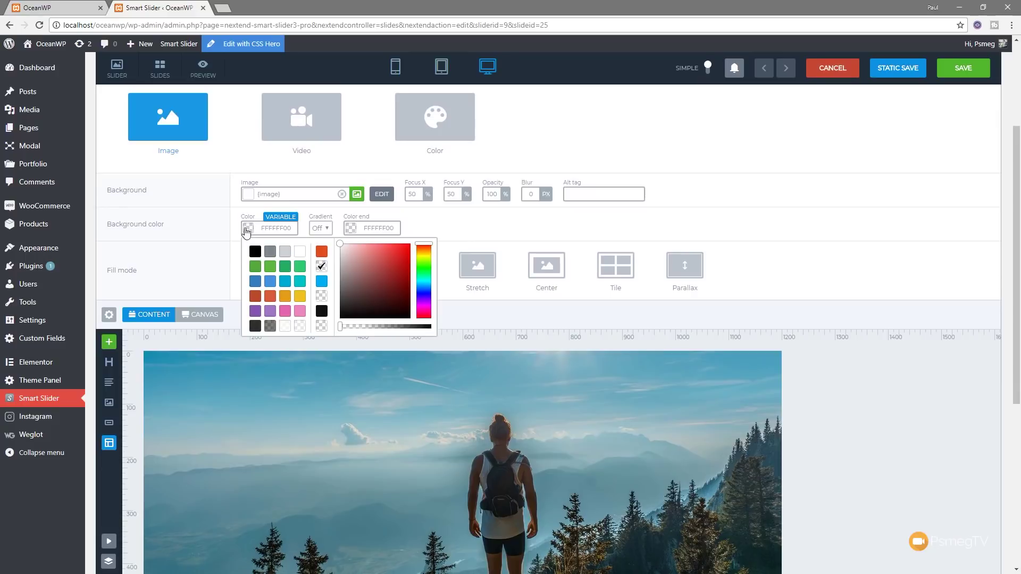
pyautogui.click(256, 253)
pyautogui.moveTo(505, 195)
pyautogui.click(494, 195)
pyautogui.moveTo(515, 208); pyautogui.dragTo(501, 209)
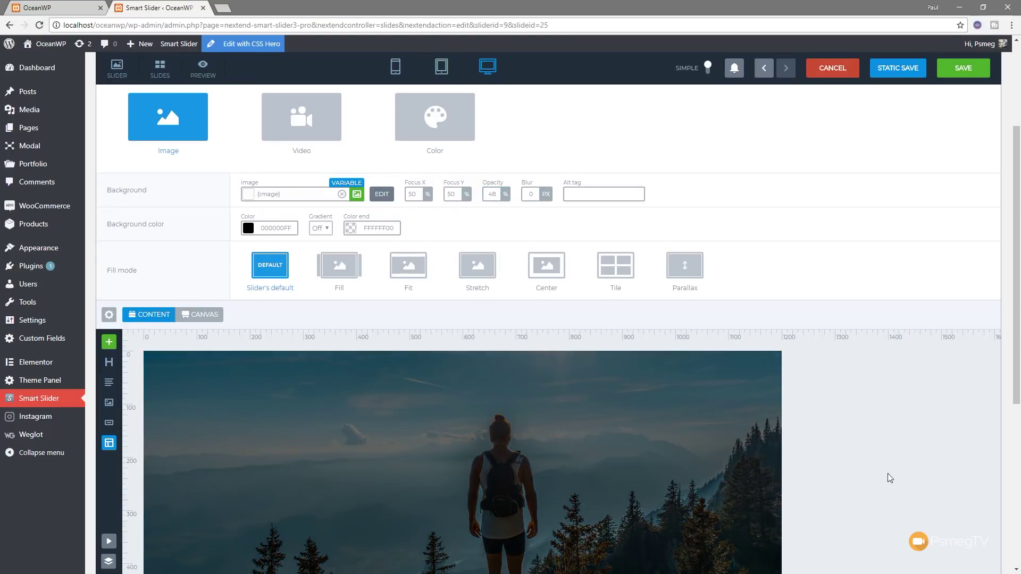
# Step: Delete the semi-transparent dark area layer behind the heading along the slide's lower edge
pyautogui.scroll(-3, 861, 481)
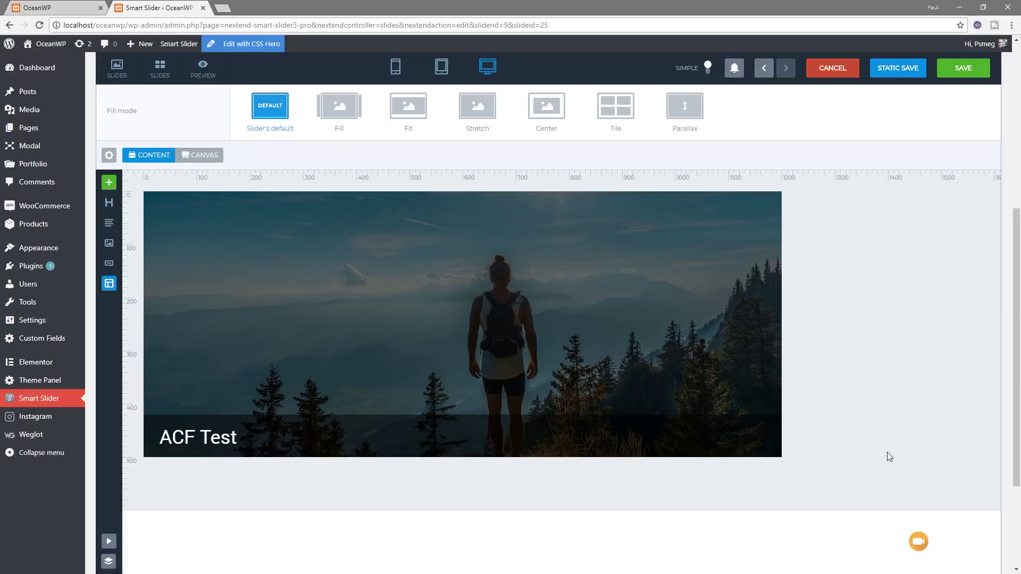
pyautogui.scroll(2, 887, 452)
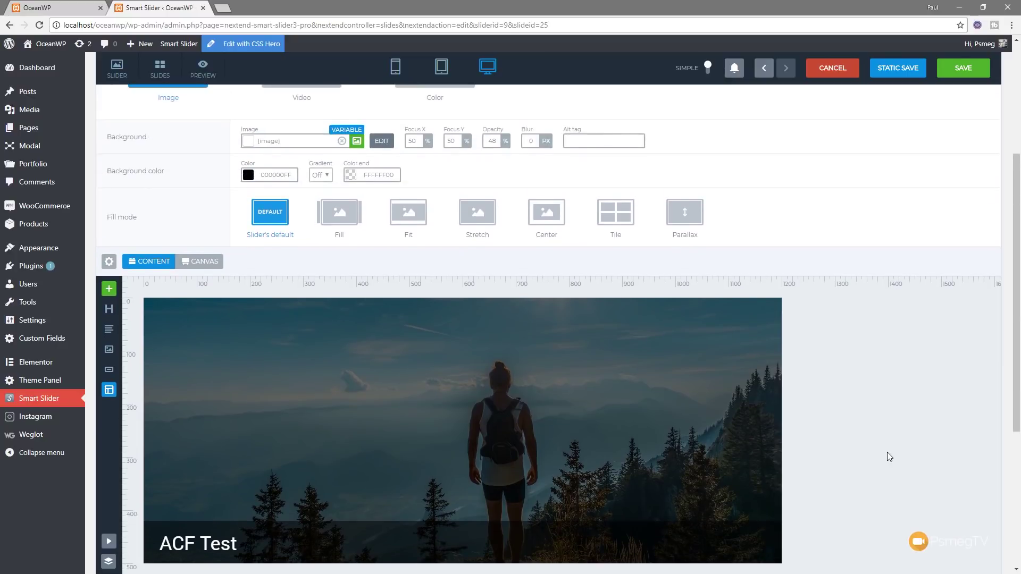
pyautogui.scroll(-1, 886, 452)
pyautogui.scroll(-2, 887, 452)
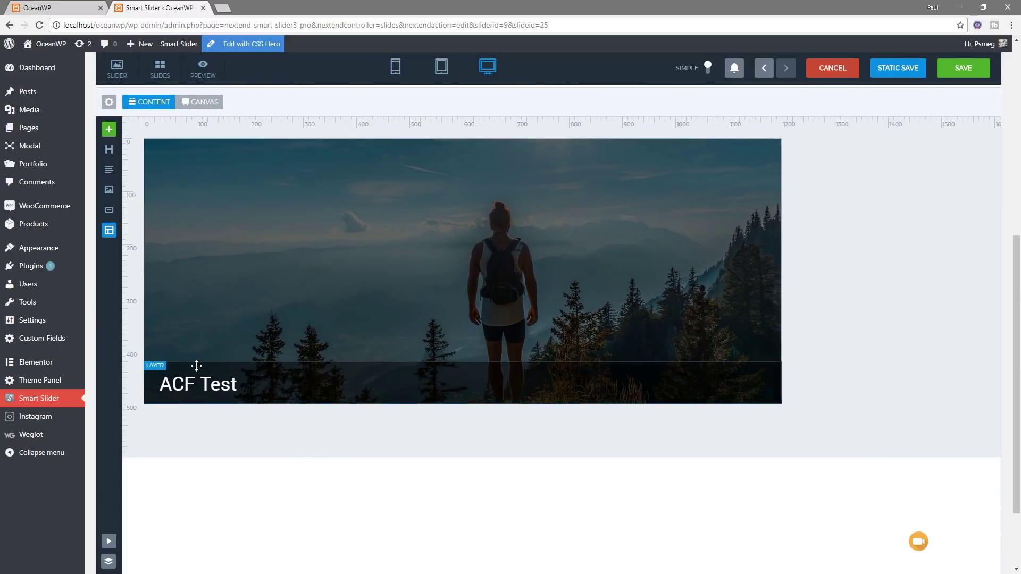
pyautogui.click(310, 370)
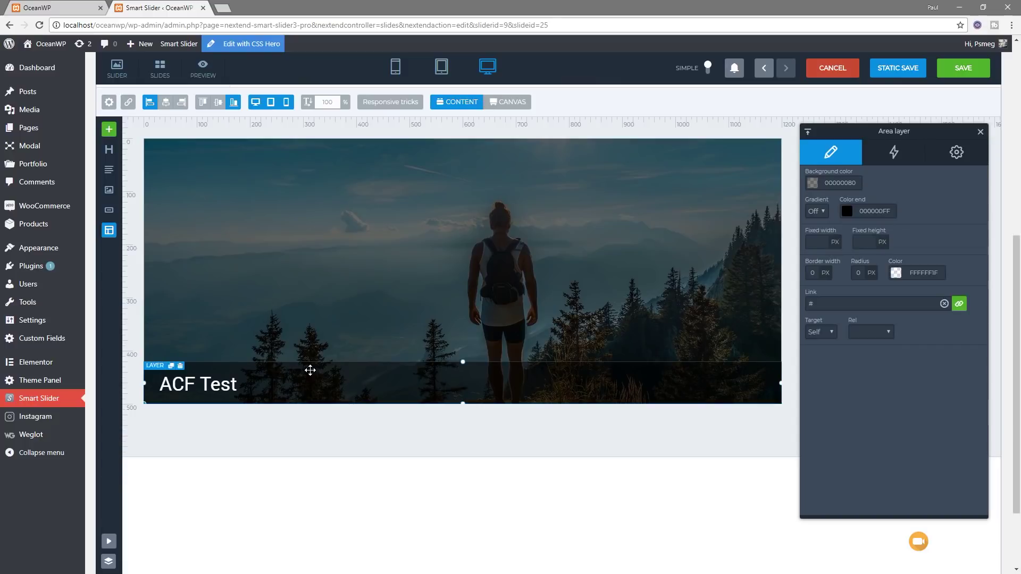
pyautogui.press('Escape')
# Step: Move the title heading layer into the content area at the center of the slide
pyautogui.click(208, 386)
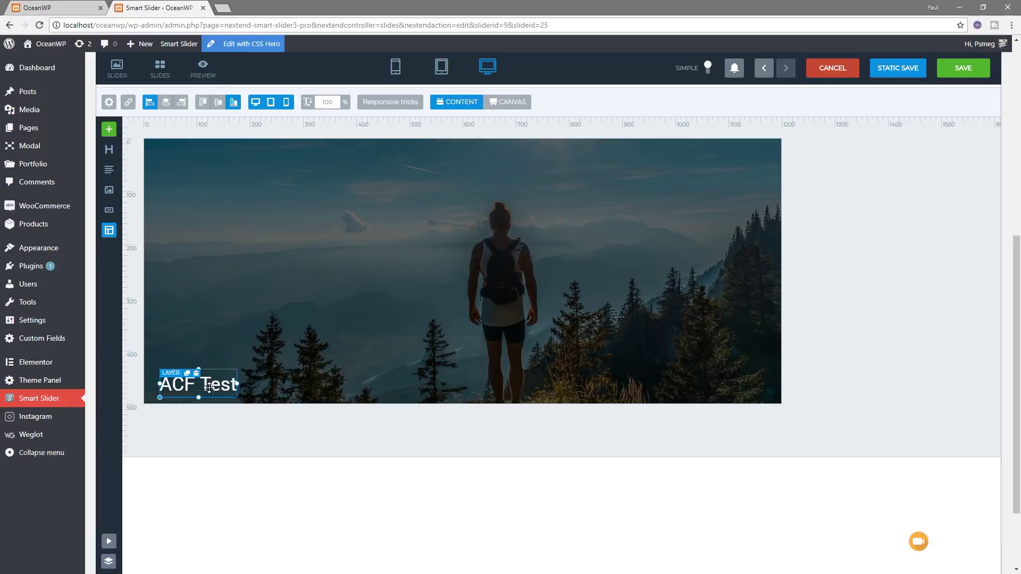
pyautogui.moveTo(209, 386); pyautogui.dragTo(481, 268)
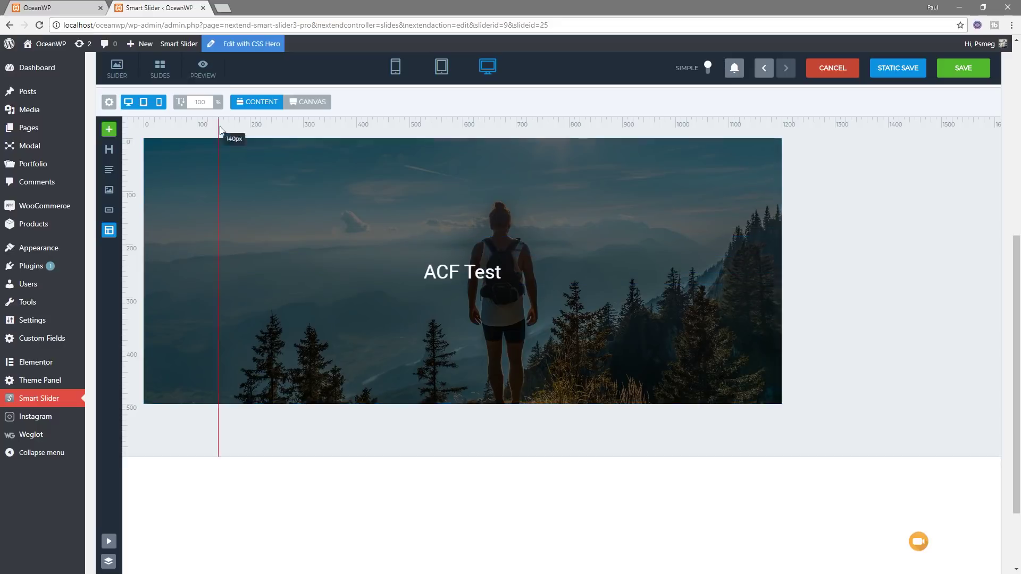
# Step: Try positioning the heading freely in Canvas mode and return it to the centered content area in Content mode
pyautogui.click(311, 102)
pyautogui.moveTo(443, 274); pyautogui.dragTo(496, 263)
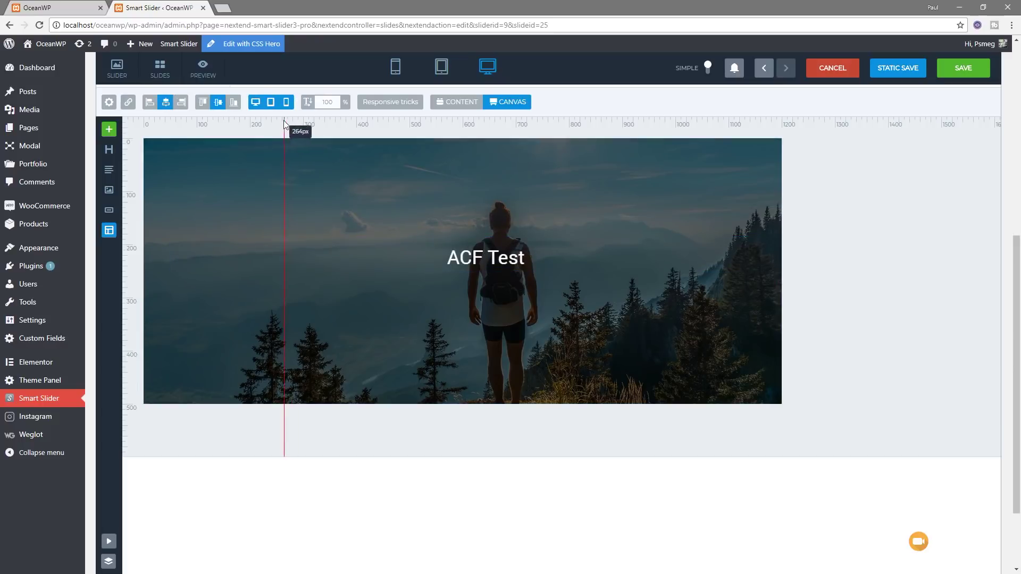
pyautogui.click(458, 102)
pyautogui.moveTo(497, 271); pyautogui.dragTo(470, 258)
pyautogui.click(475, 340)
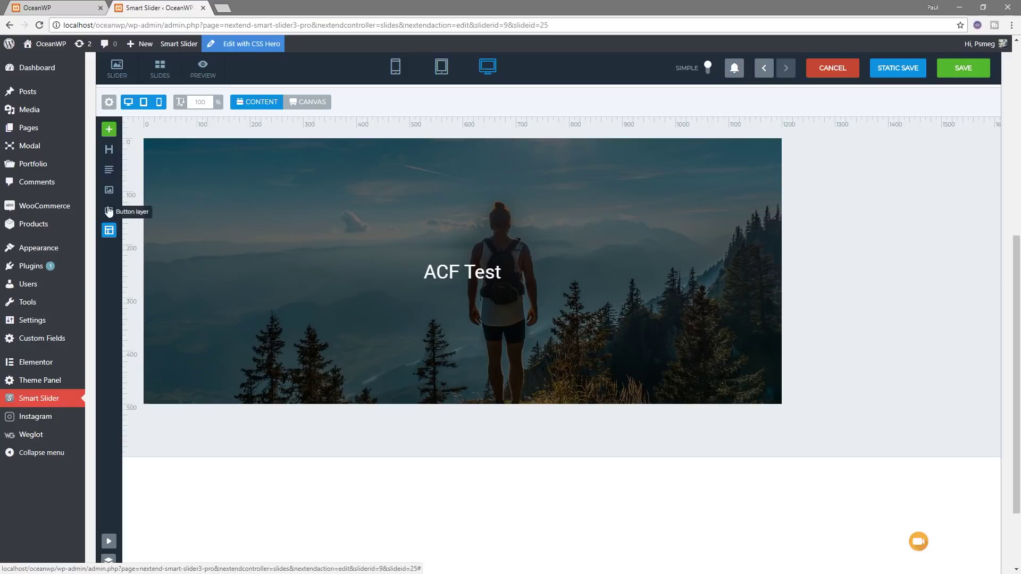
# Step: Replace the title heading's text with the url variable
pyautogui.click(453, 278)
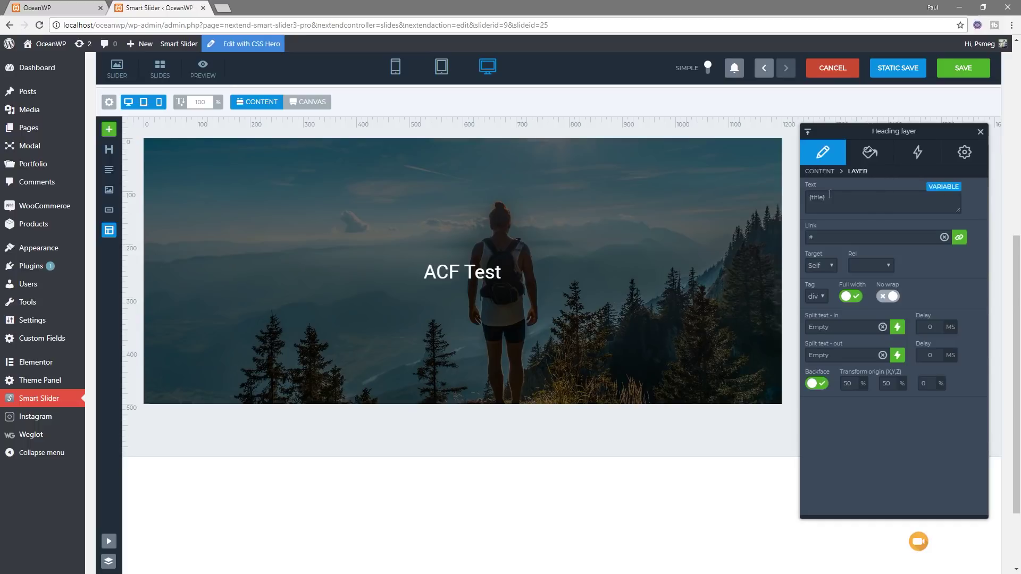
pyautogui.moveTo(827, 198); pyautogui.dragTo(809, 199)
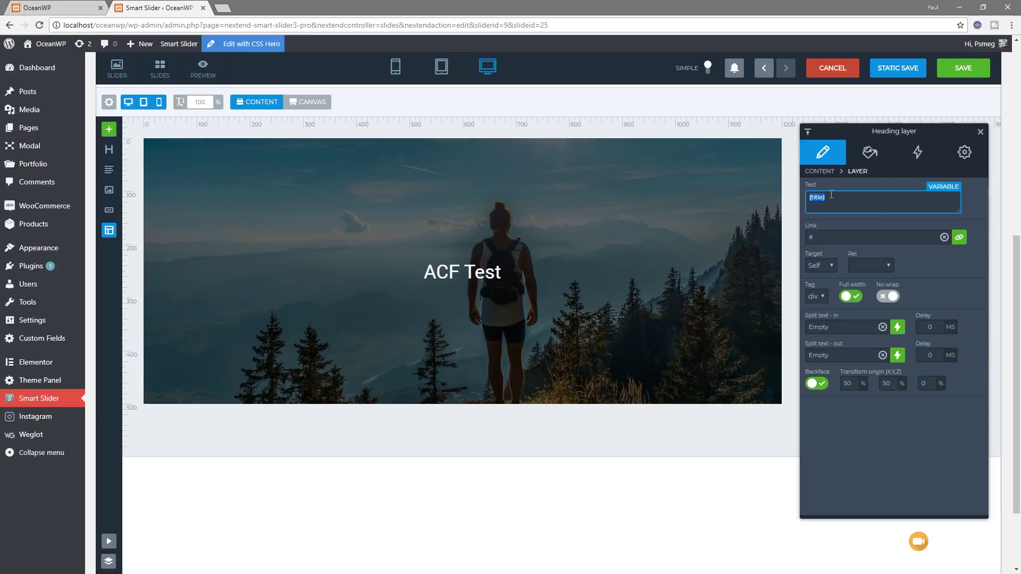
pyautogui.click(943, 187)
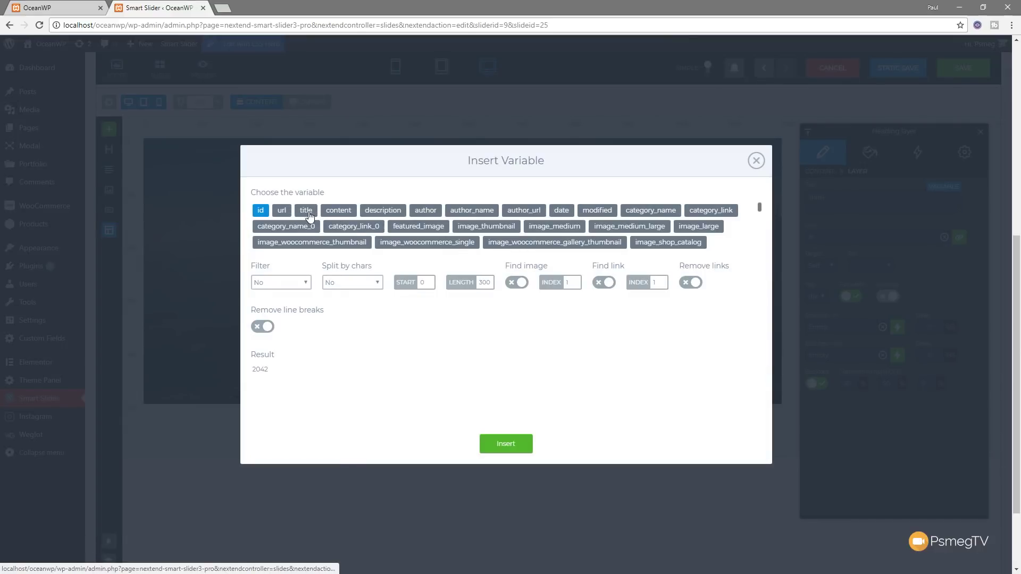
pyautogui.click(282, 211)
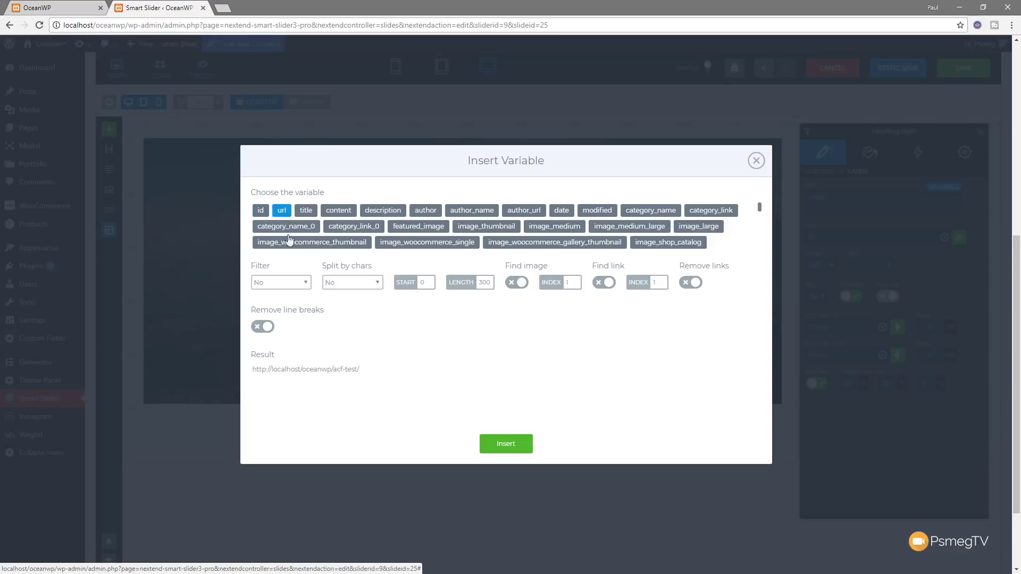
pyautogui.click(505, 444)
# Step: Replace the heading's url variable with the title variable
pyautogui.moveTo(827, 198); pyautogui.dragTo(805, 202)
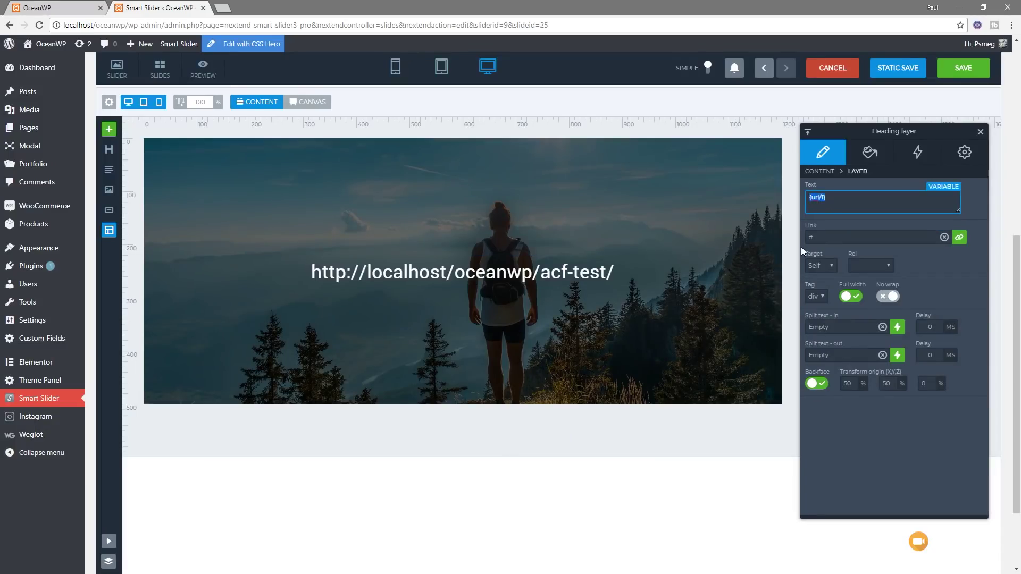
pyautogui.click(941, 187)
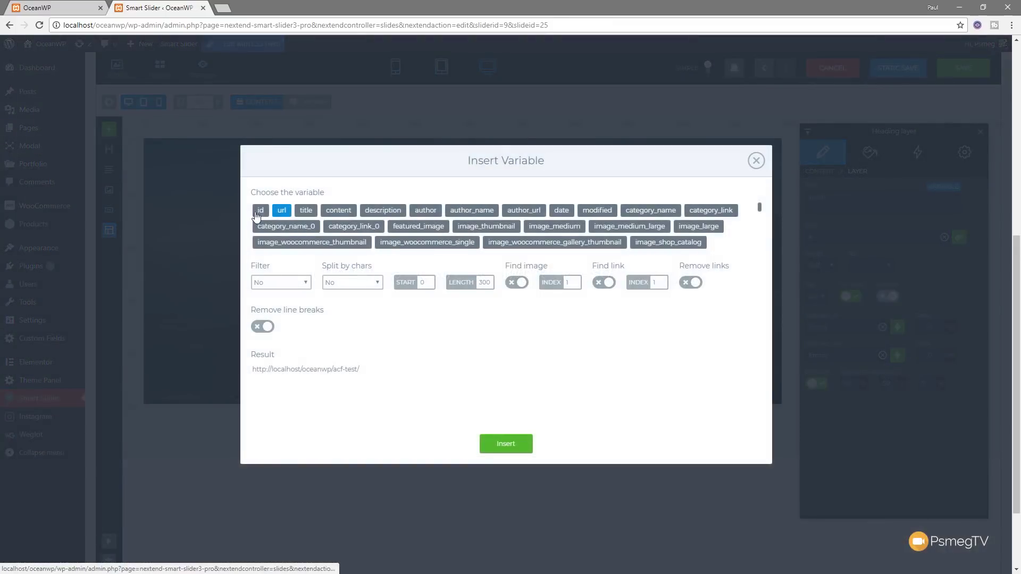
pyautogui.click(305, 211)
pyautogui.click(504, 445)
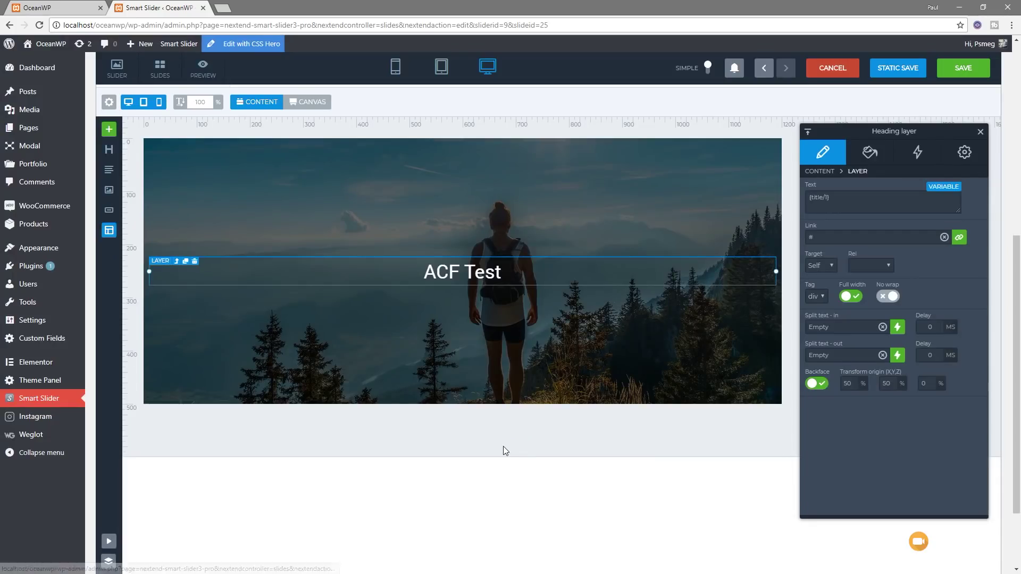
# Step: Set the title heading's font family to Muli
pyautogui.click(870, 152)
pyautogui.moveTo(871, 243); pyautogui.dragTo(803, 241)
pyautogui.write('Mu')
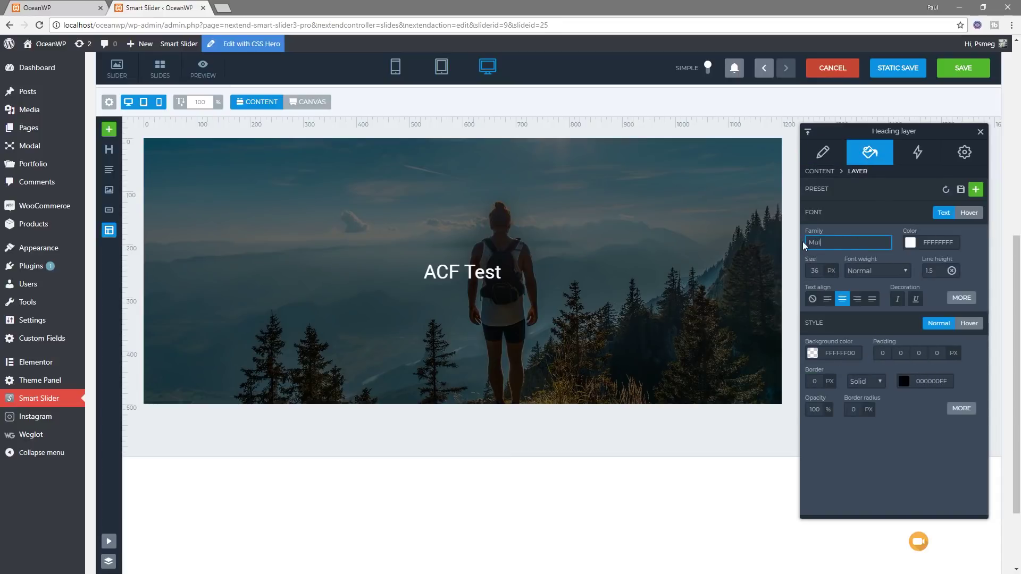
pyautogui.write('li')
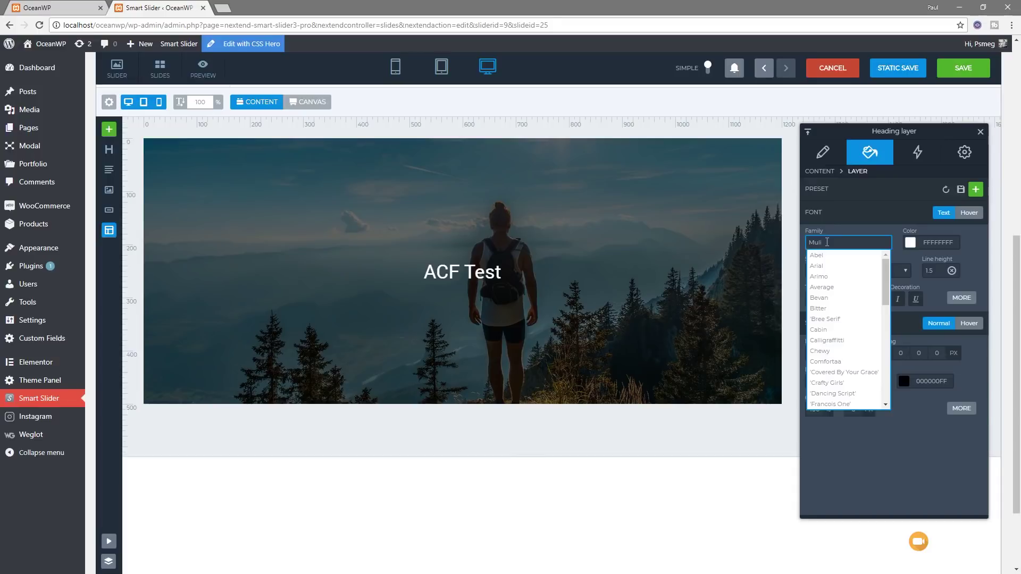
pyautogui.press('Return')
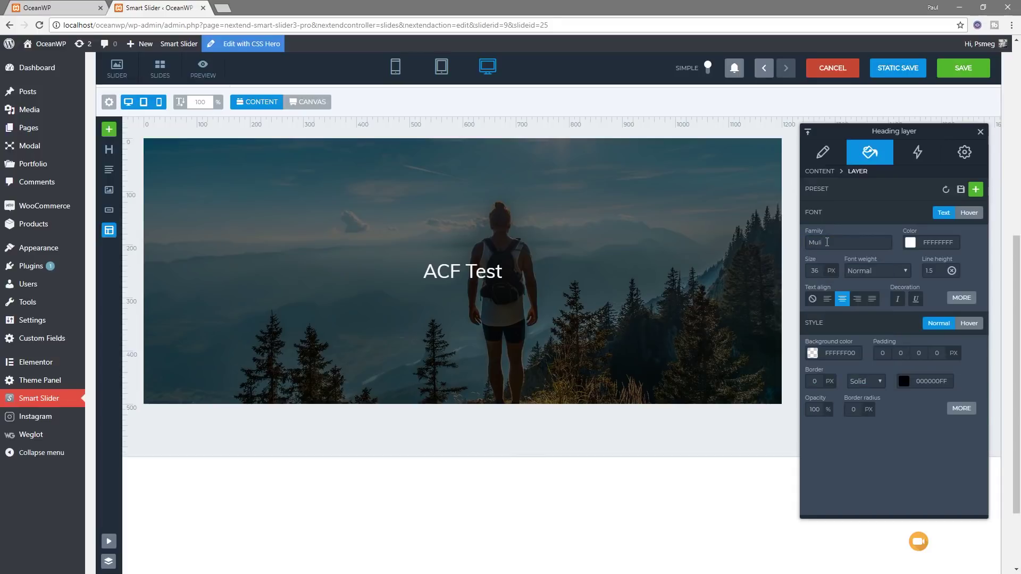
# Step: Set the title heading's font weight to 100 and its font size to 56 px
pyautogui.click(869, 271)
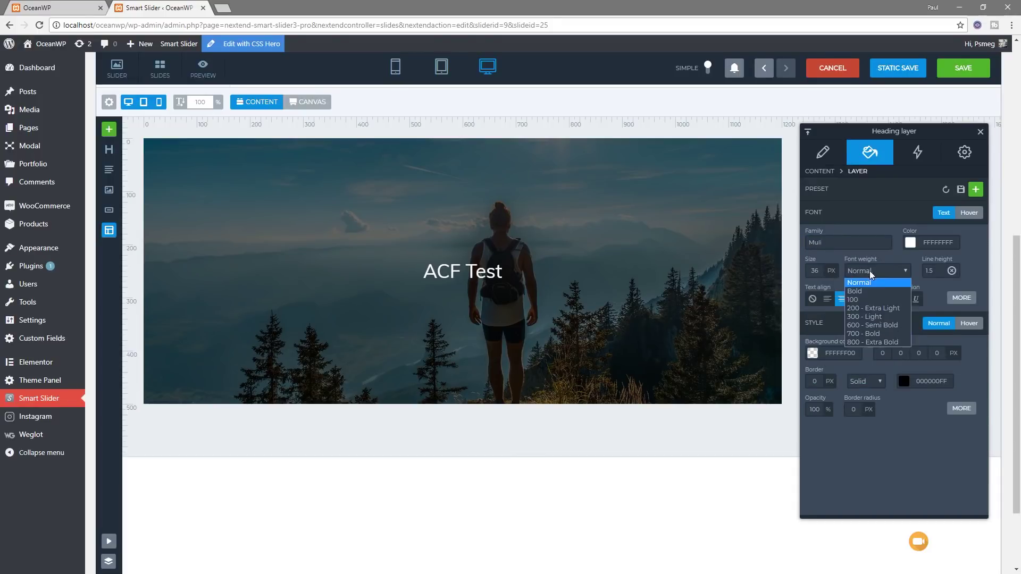
pyautogui.click(872, 300)
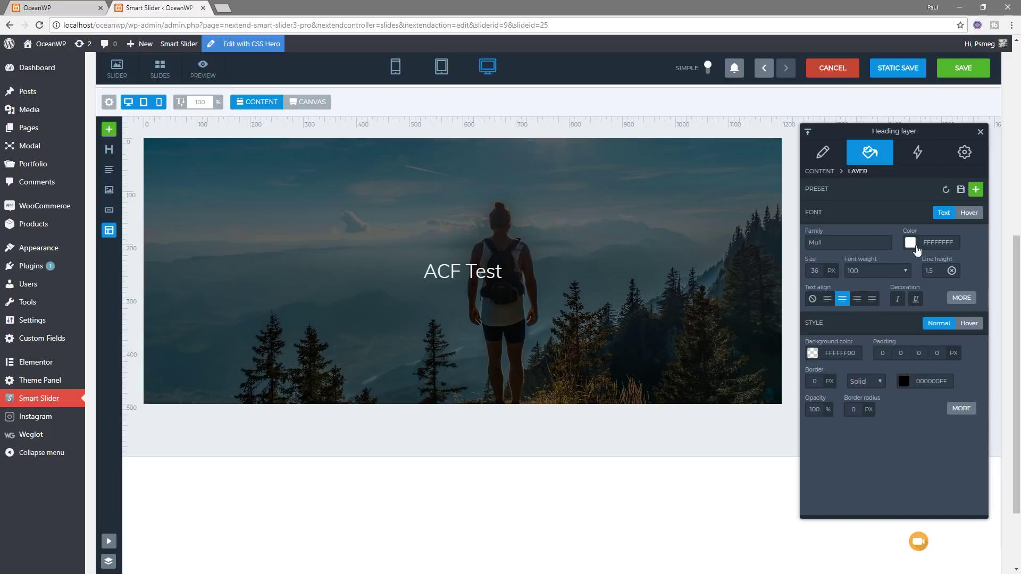
pyautogui.click(910, 242)
pyautogui.click(910, 242)
pyautogui.click(819, 271)
pyautogui.moveTo(821, 285); pyautogui.dragTo(825, 285)
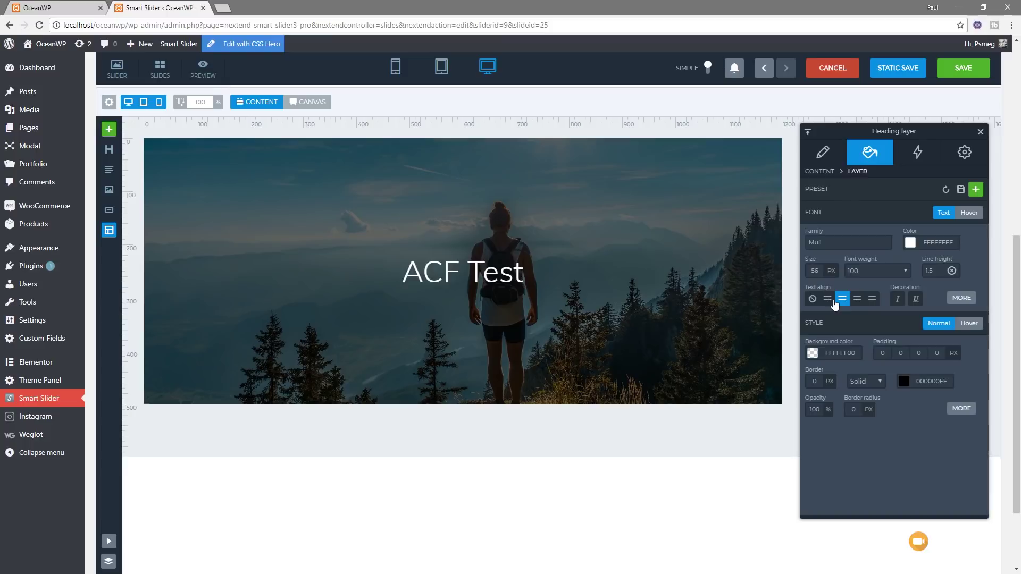
# Step: Review the heading layer's animation, event and general layer settings, and close its settings window
pyautogui.click(922, 152)
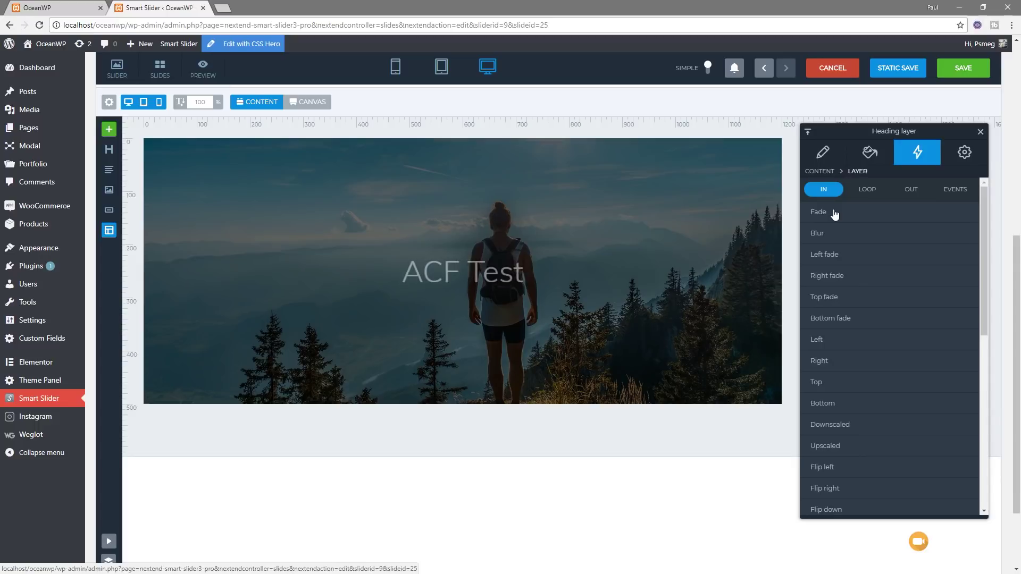
pyautogui.click(954, 193)
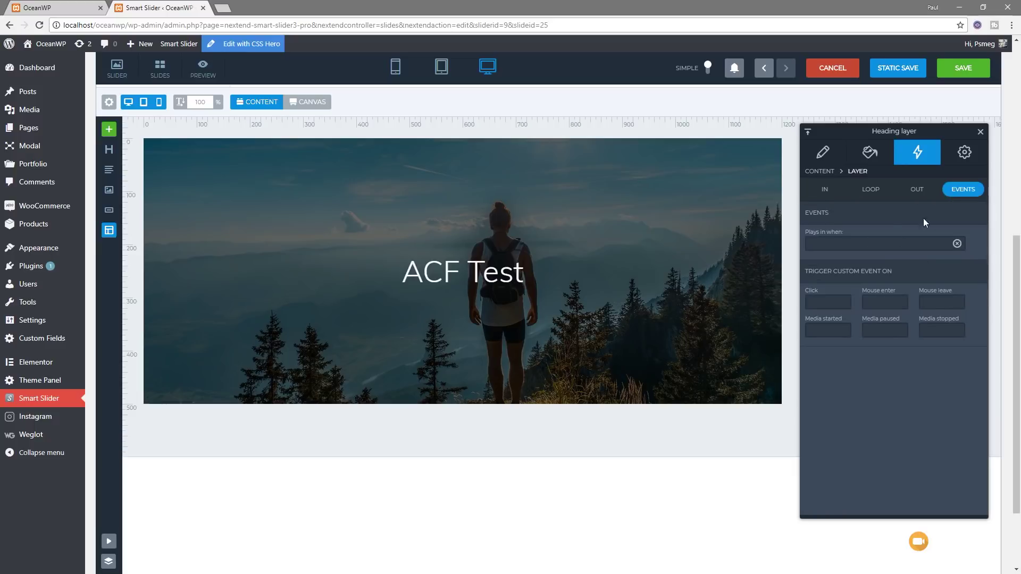
pyautogui.click(965, 155)
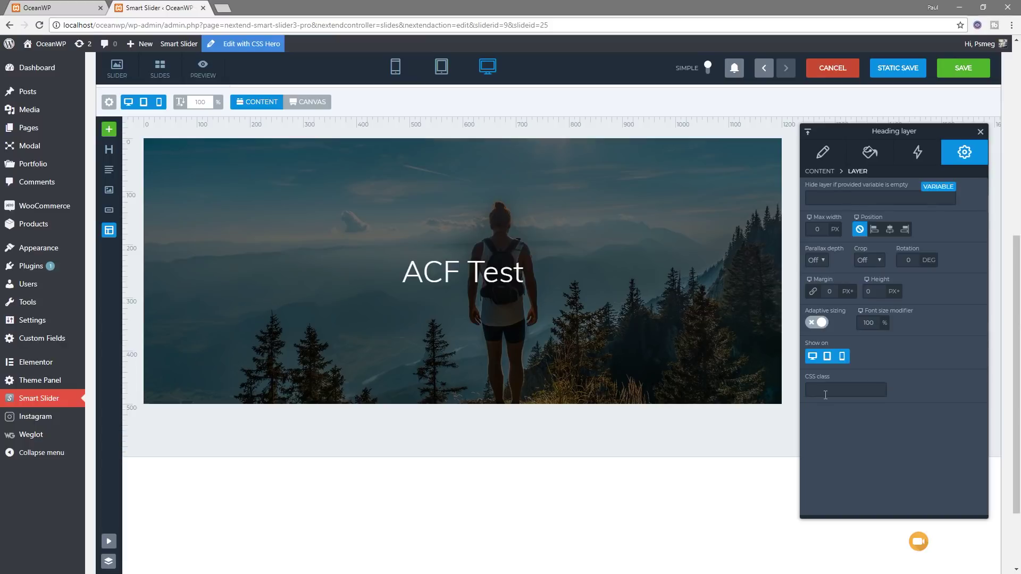
pyautogui.click(822, 152)
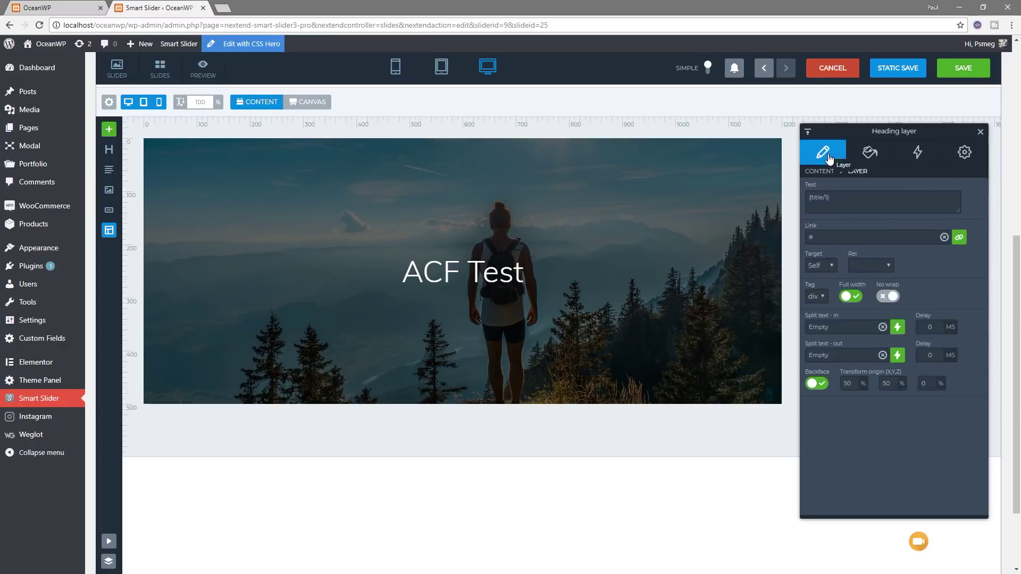
pyautogui.click(979, 131)
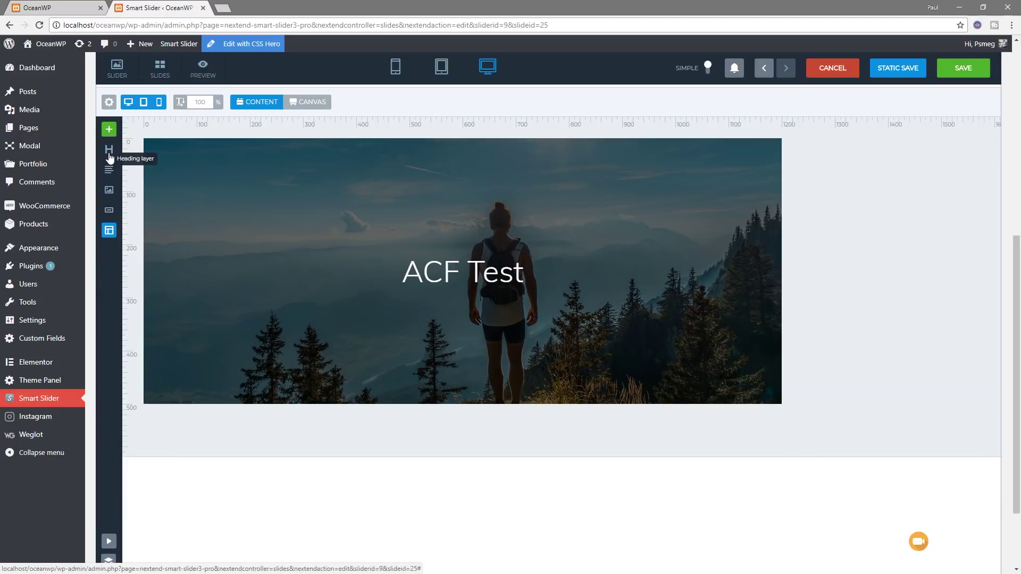
# Step: Add a text layer directly below the title and replace its placeholder text with the date variable
pyautogui.moveTo(111, 170); pyautogui.dragTo(425, 286)
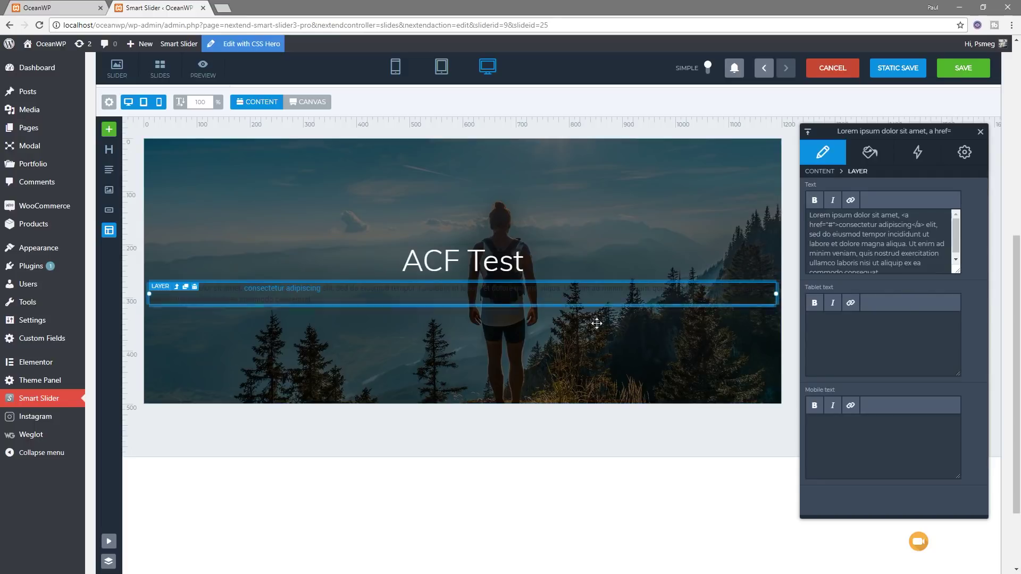
pyautogui.click(864, 245)
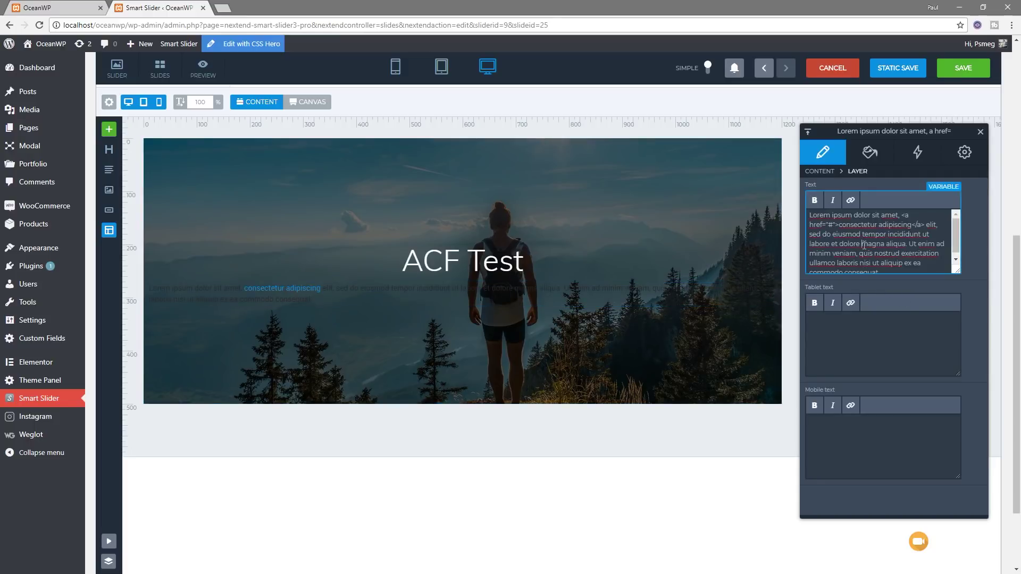
pyautogui.hotkey('ctrl', 'a')
pyautogui.press('Delete')
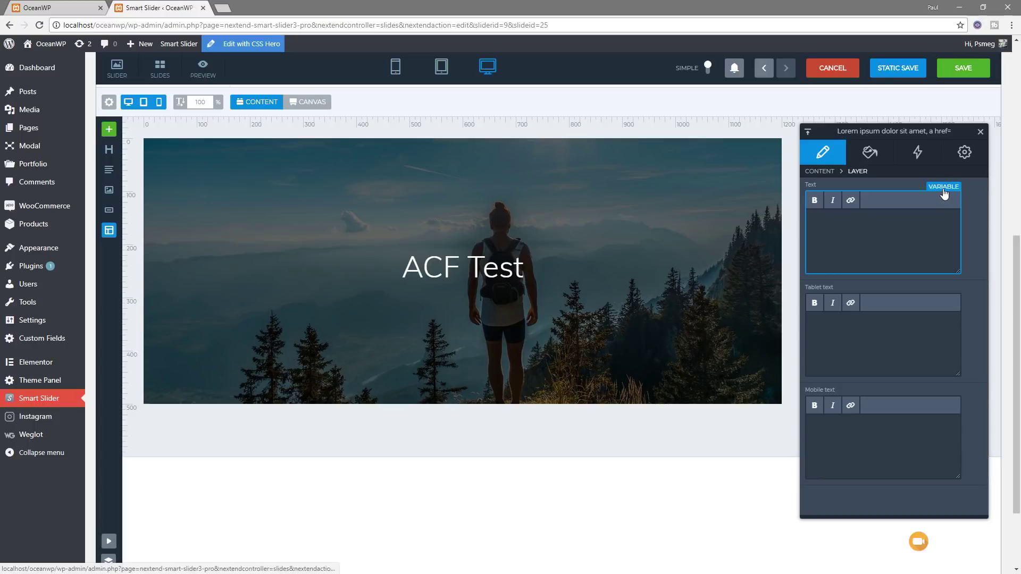
pyautogui.click(944, 185)
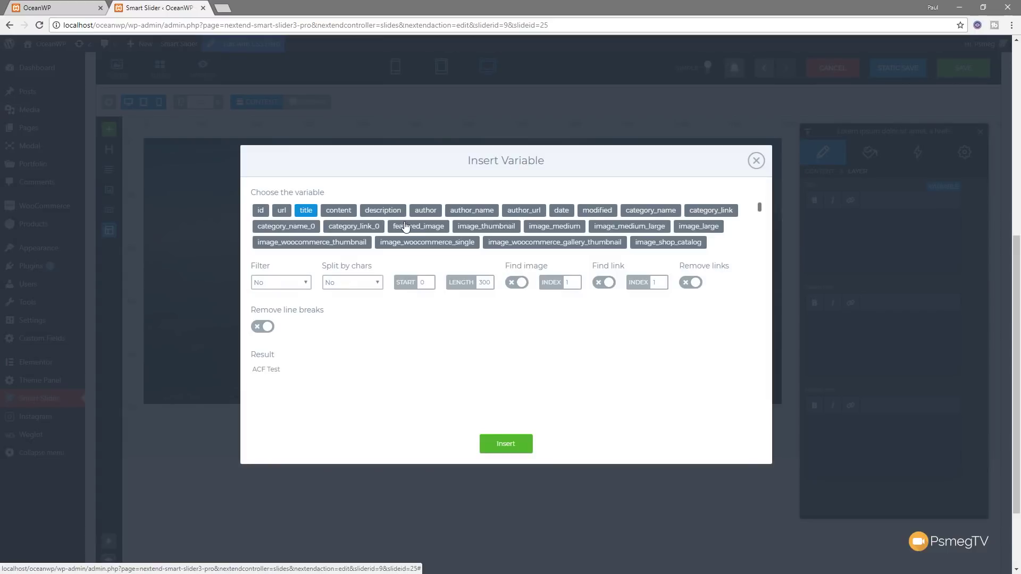
pyautogui.click(566, 213)
pyautogui.click(519, 440)
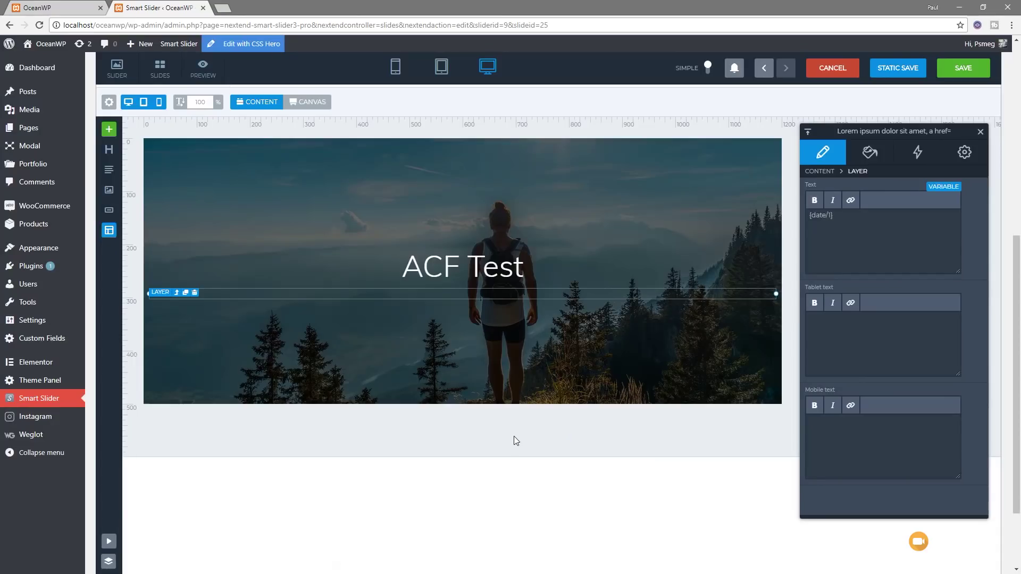
# Step: Add "Posted on: " before the date variable and " by" after it in the new text layer
pyautogui.click(879, 240)
pyautogui.write('Poste')
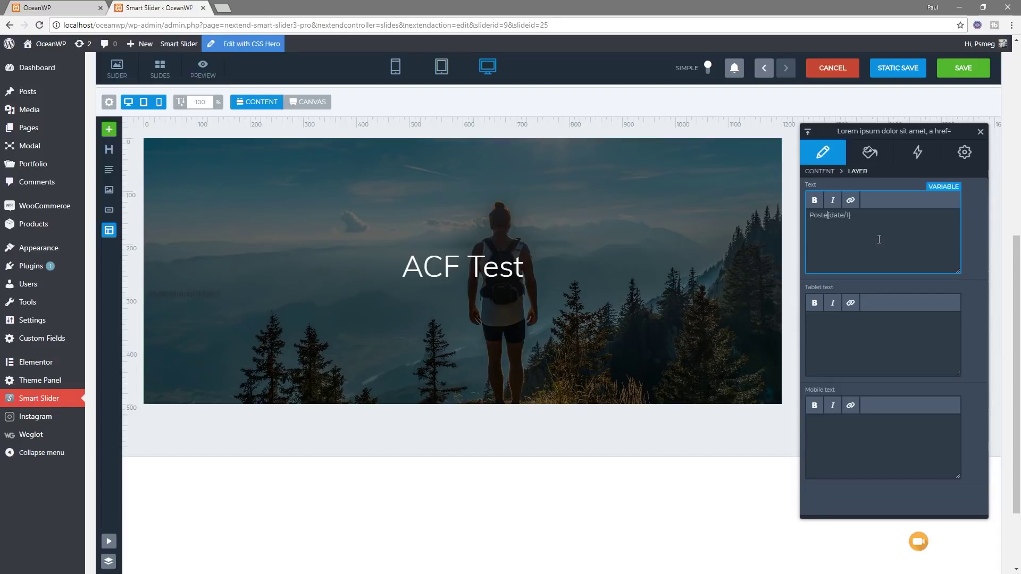
pyautogui.write('d on :')
pyautogui.click(873, 215)
pyautogui.write('by')
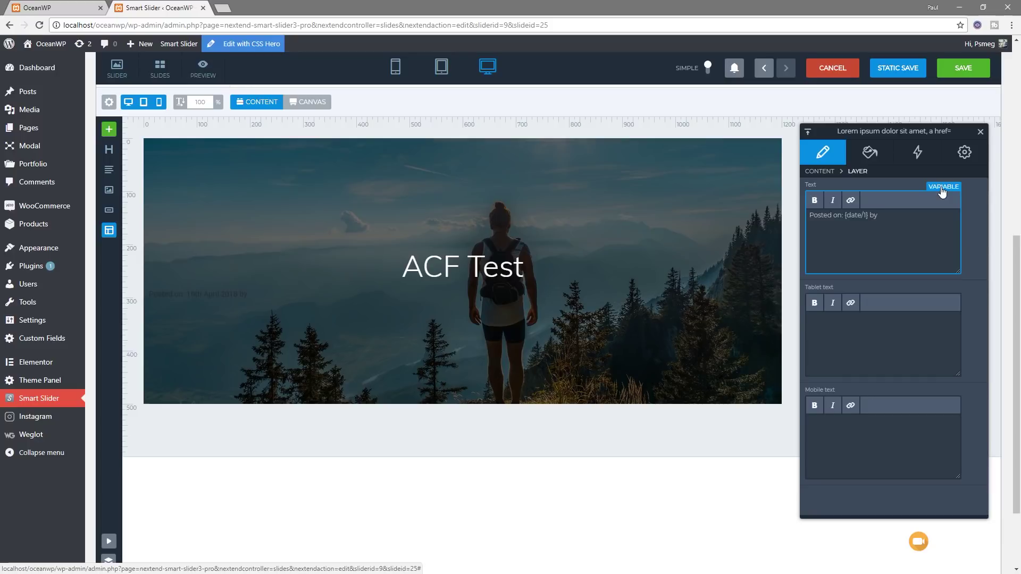
# Step: Extend the text layer with the author variable, keeping "Posted on: {date/1} by" in front of it
pyautogui.moveTo(880, 215); pyautogui.dragTo(811, 211)
pyautogui.hotkey('ctrl', 'c')
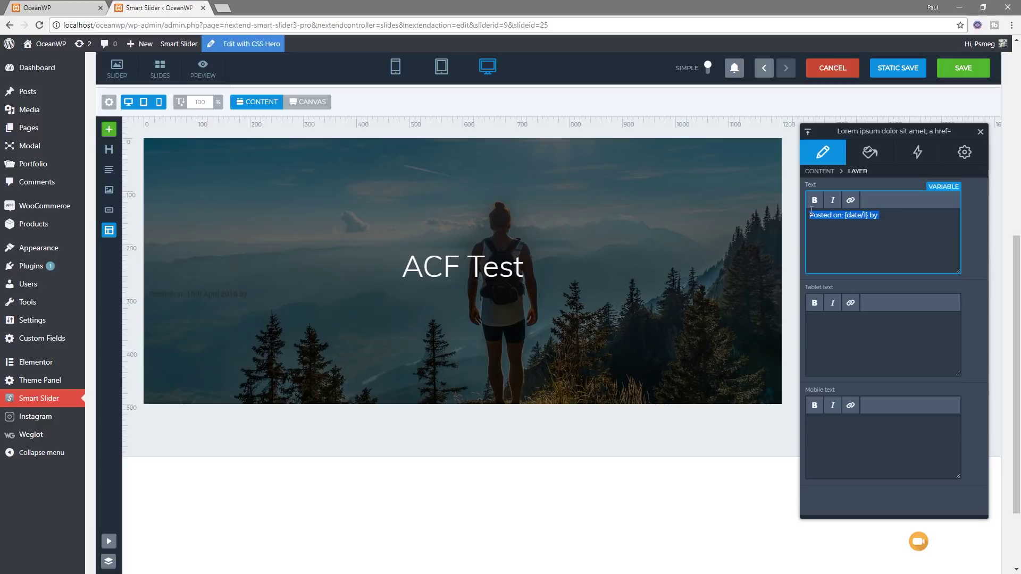
pyautogui.click(934, 188)
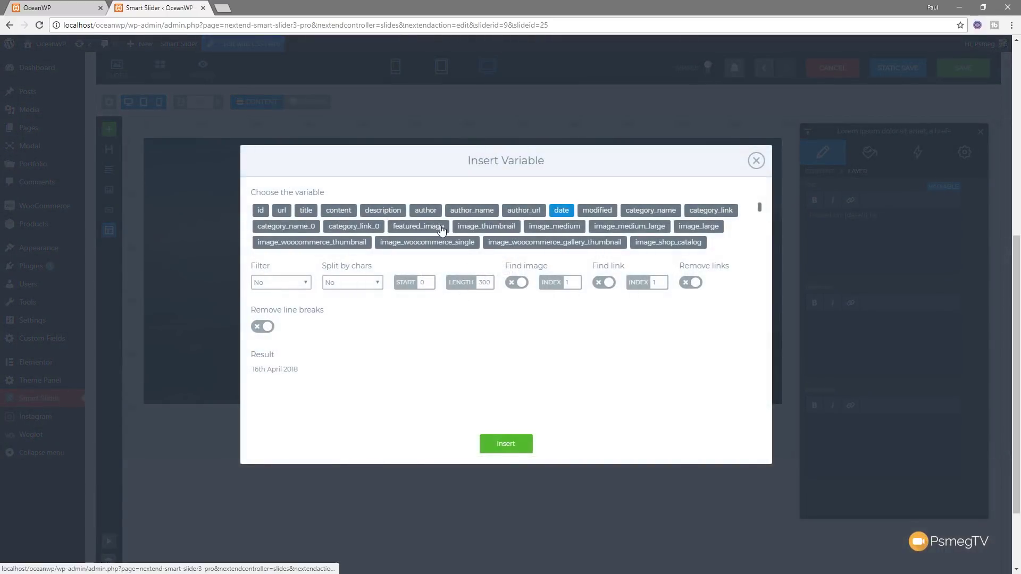
pyautogui.click(429, 212)
pyautogui.click(506, 443)
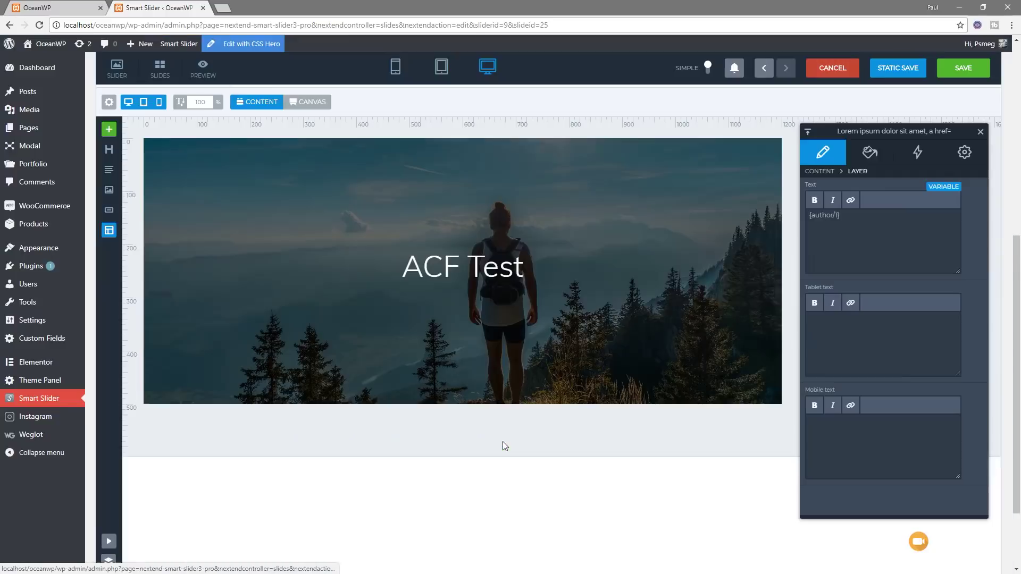
pyautogui.click(811, 217)
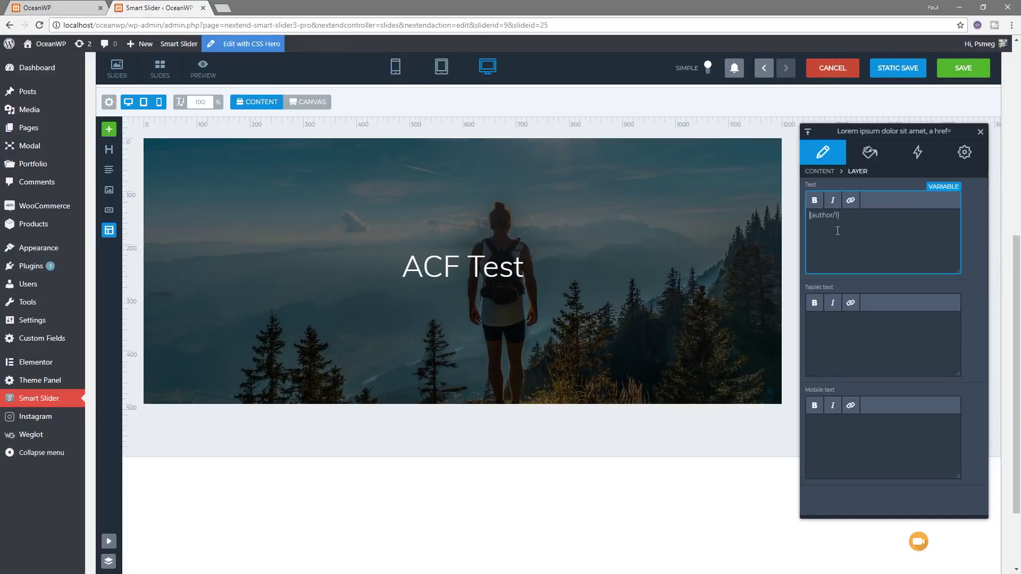
pyautogui.hotkey('ctrl', 'v')
# Step: Center the post date and author text and set its color to white (FFFFFFFF)
pyautogui.click(869, 153)
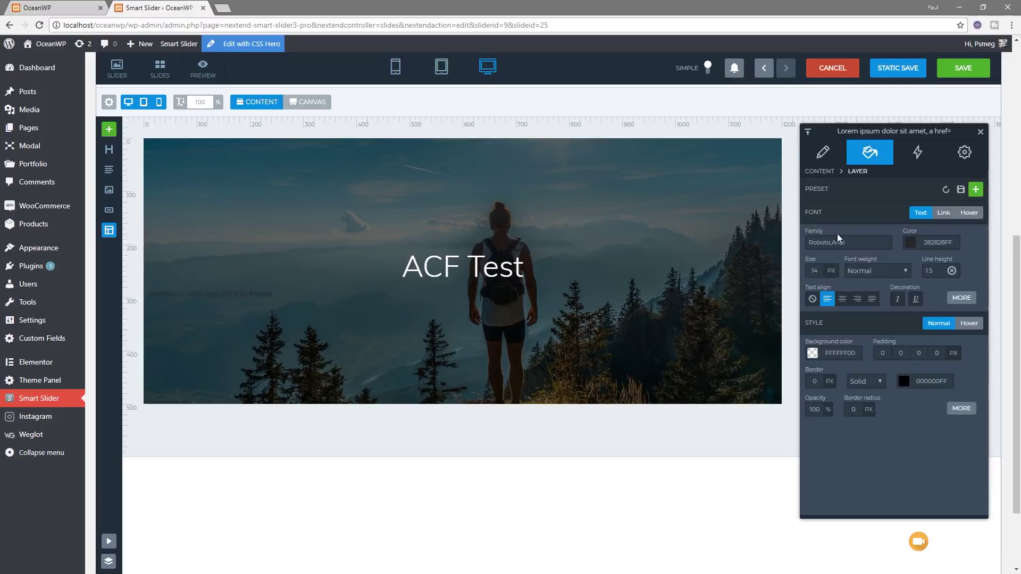
pyautogui.click(841, 299)
pyautogui.click(910, 242)
pyautogui.click(878, 265)
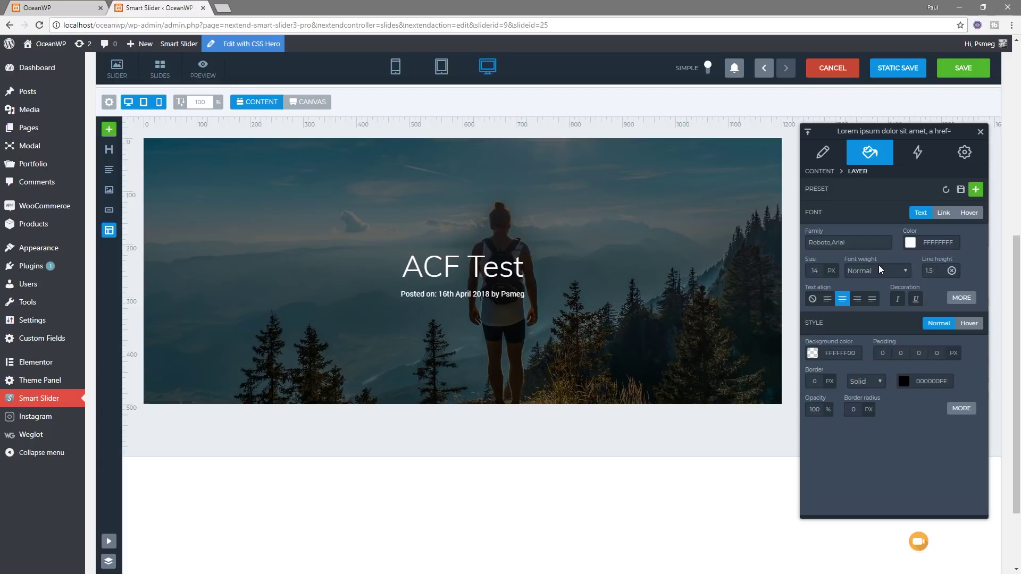
# Step: Set the font family of the post date and author text to muli
pyautogui.click(841, 244)
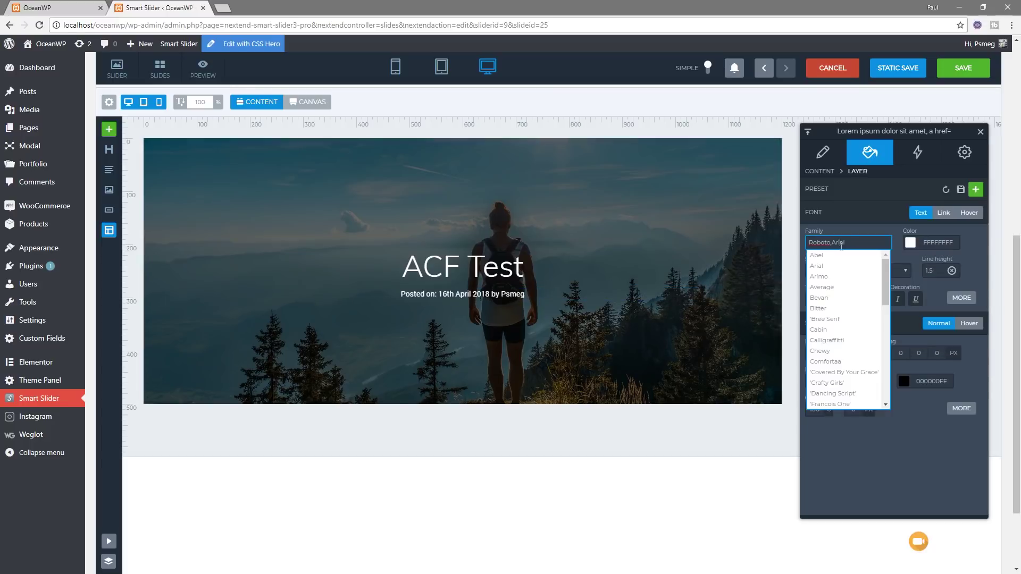
pyautogui.write('ul')
pyautogui.hotkey('ctrl', 'a')
pyautogui.write('mul')
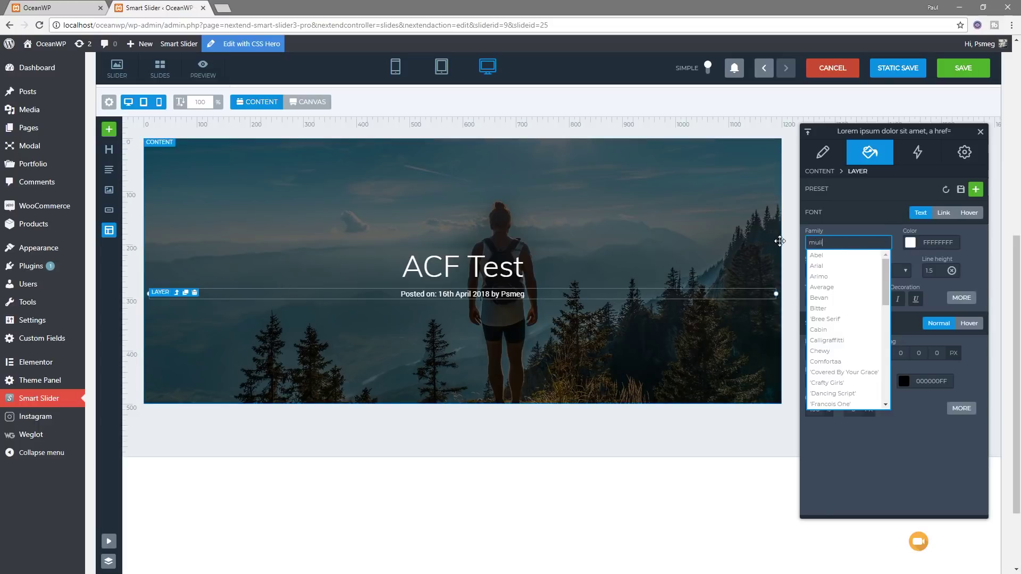
pyautogui.press('Return')
# Step: Set the post date and author text to font weight 100 and size 16 px
pyautogui.click(873, 269)
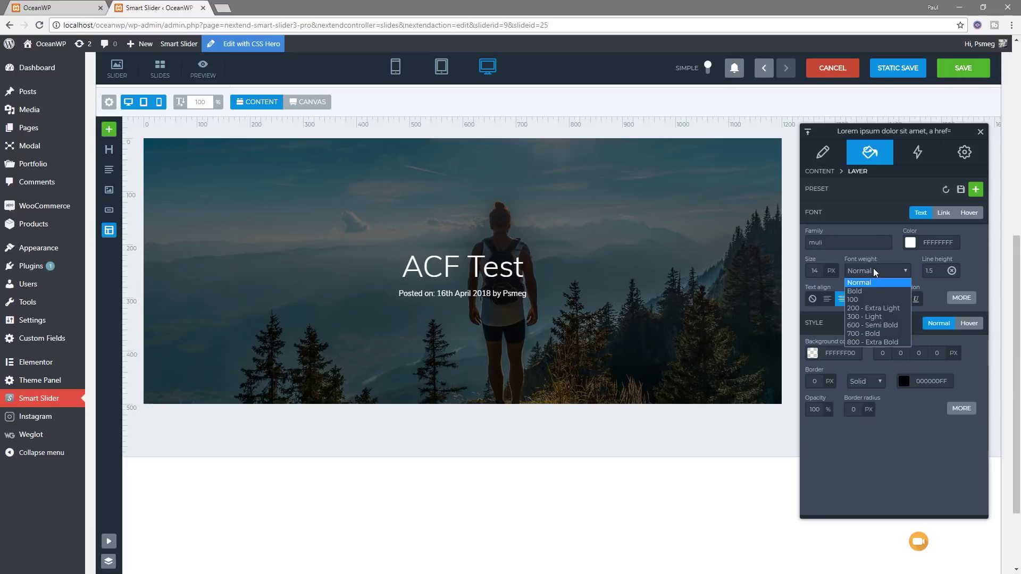
pyautogui.click(863, 298)
pyautogui.click(824, 272)
pyautogui.moveTo(819, 286); pyautogui.dragTo(816, 286)
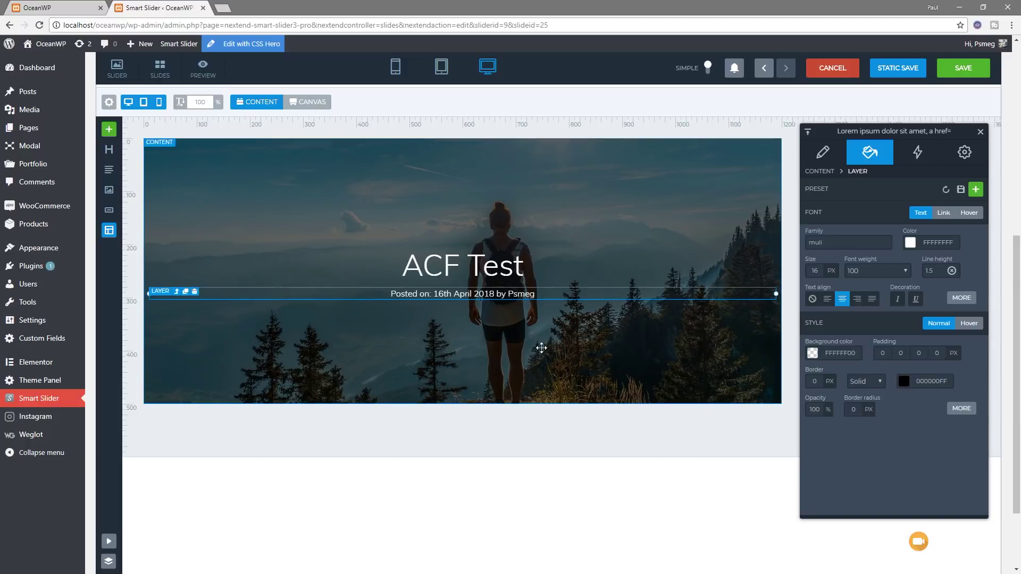
# Step: Add one button layer beneath the post date and author text, removing the duplicate button
pyautogui.click(109, 213)
pyautogui.click(109, 213)
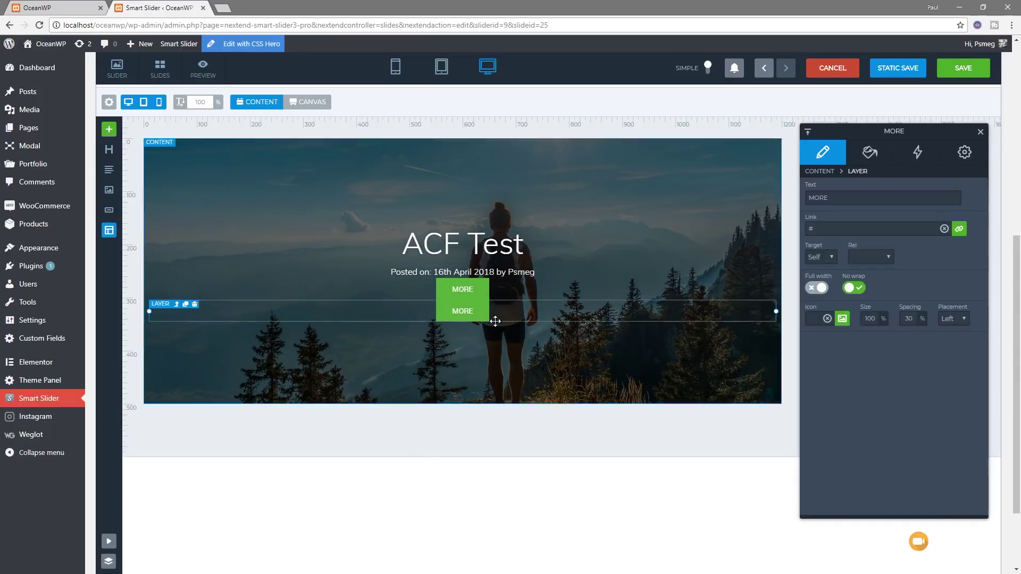
pyautogui.click(195, 304)
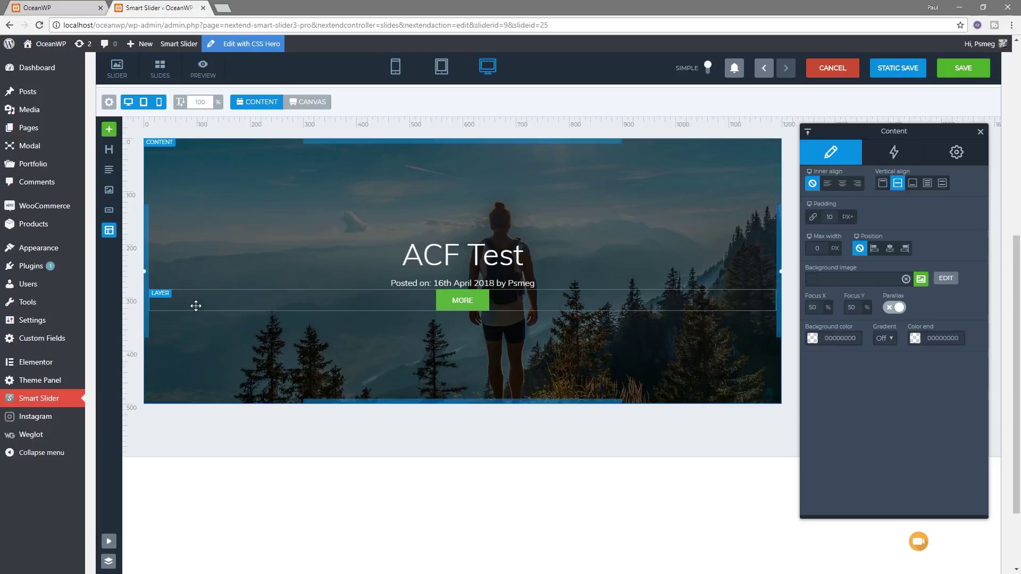
# Step: Change the button's text to READ MORE
pyautogui.click(478, 305)
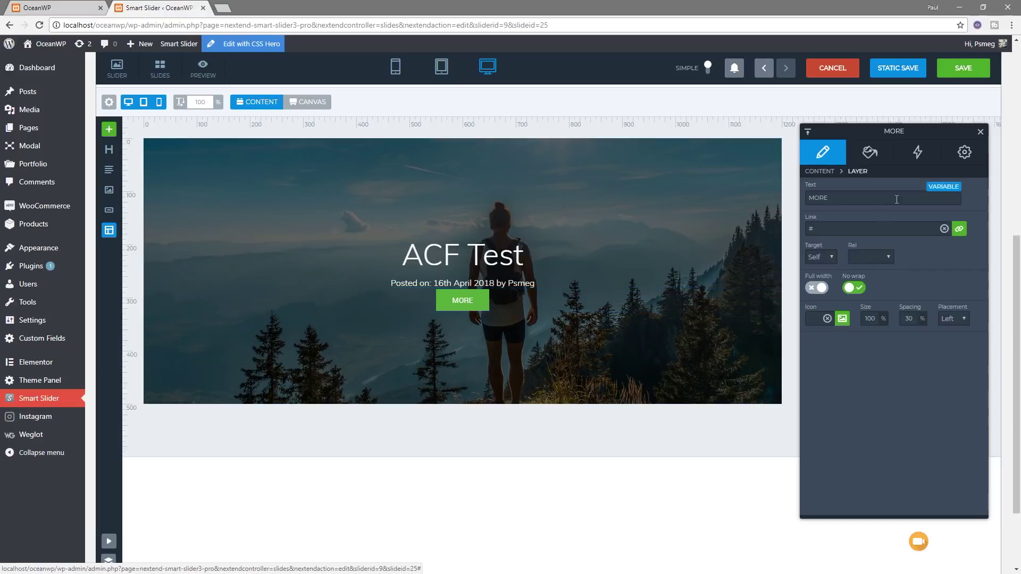
pyautogui.click(837, 200)
pyautogui.doubleClick(814, 197)
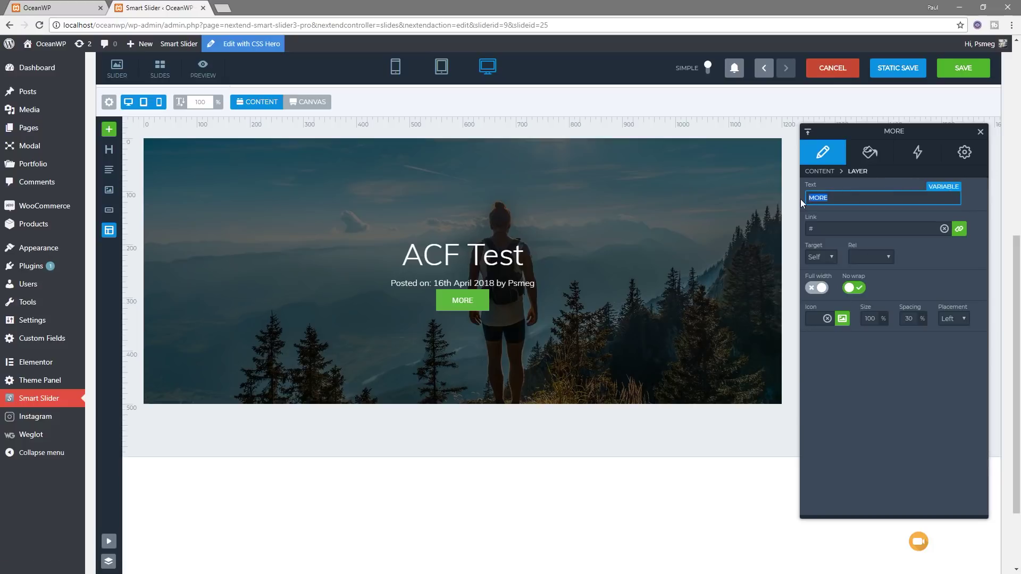
pyautogui.press('Home')
pyautogui.write('READ')
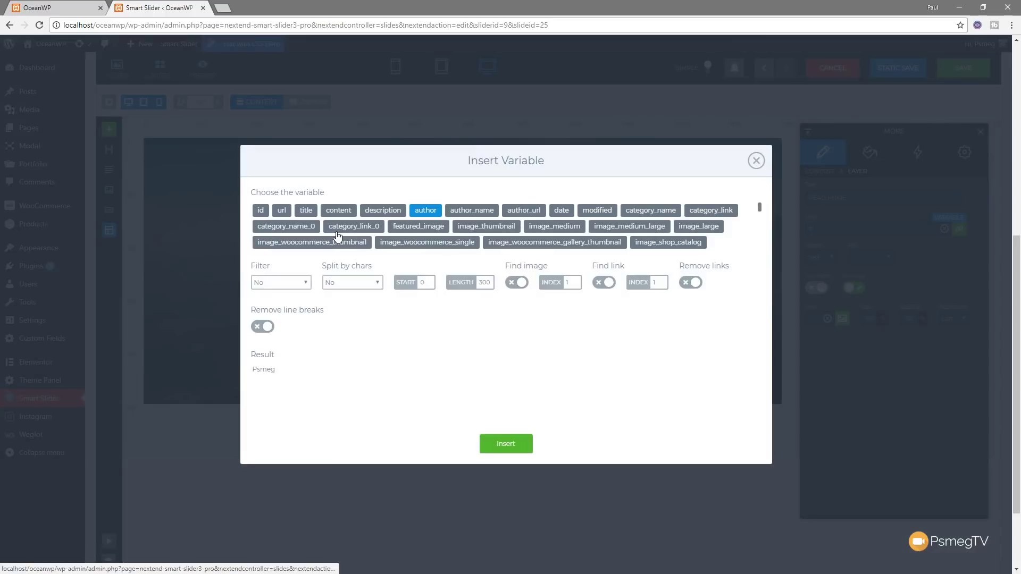
# Step: Link the READ MORE button to the post's address by inserting the url variable
pyautogui.click(284, 213)
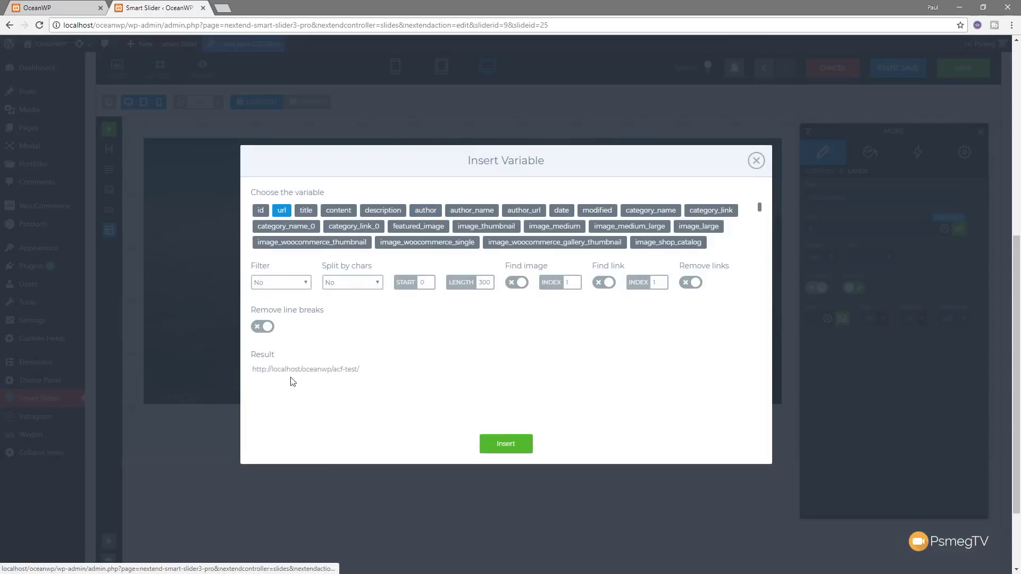
pyautogui.moveTo(254, 370); pyautogui.dragTo(362, 371)
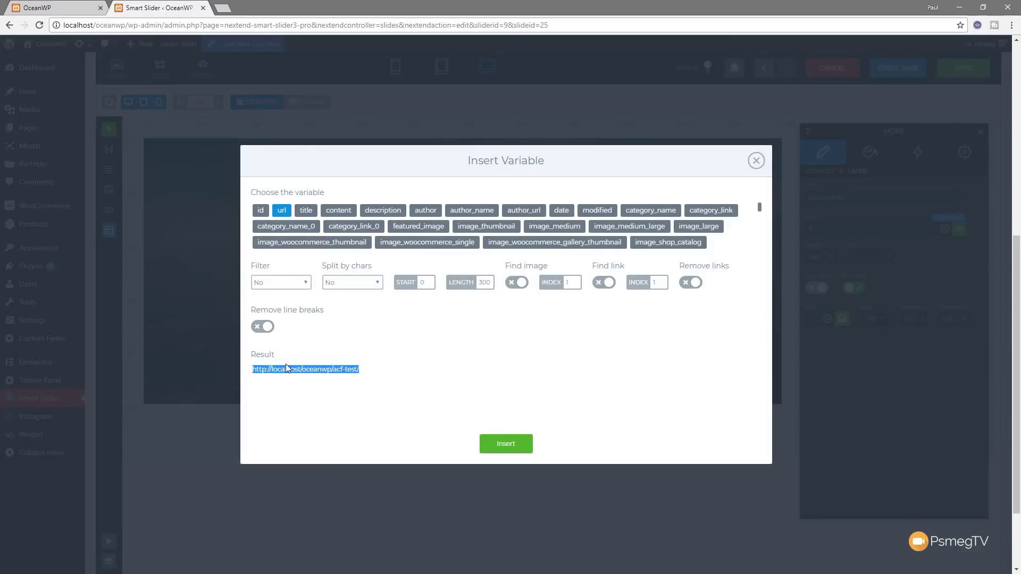
pyautogui.click(505, 444)
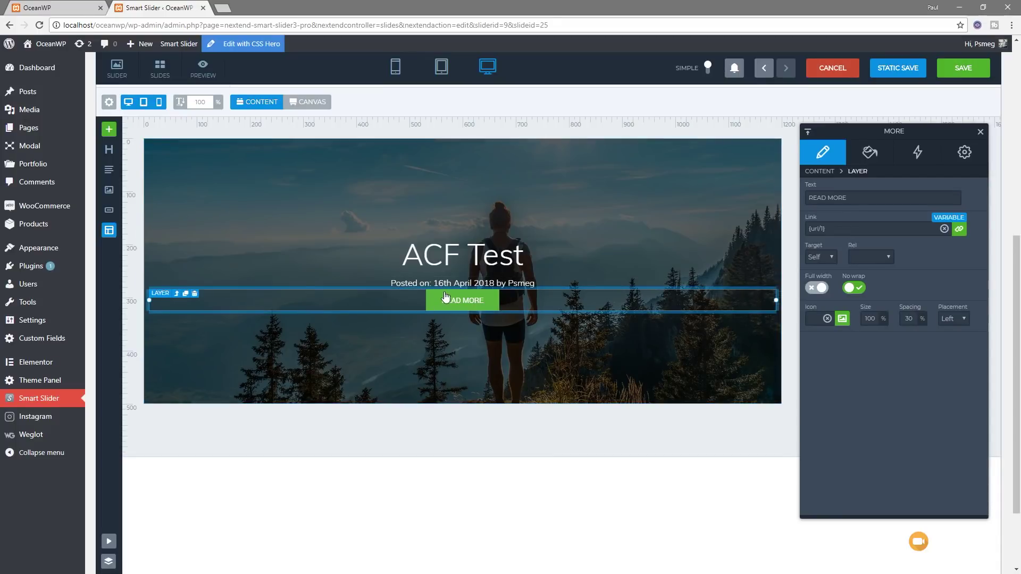
# Step: In canvas mode, move the READ MORE button lower, place the title and date text closer together, and save the slide
pyautogui.click(309, 102)
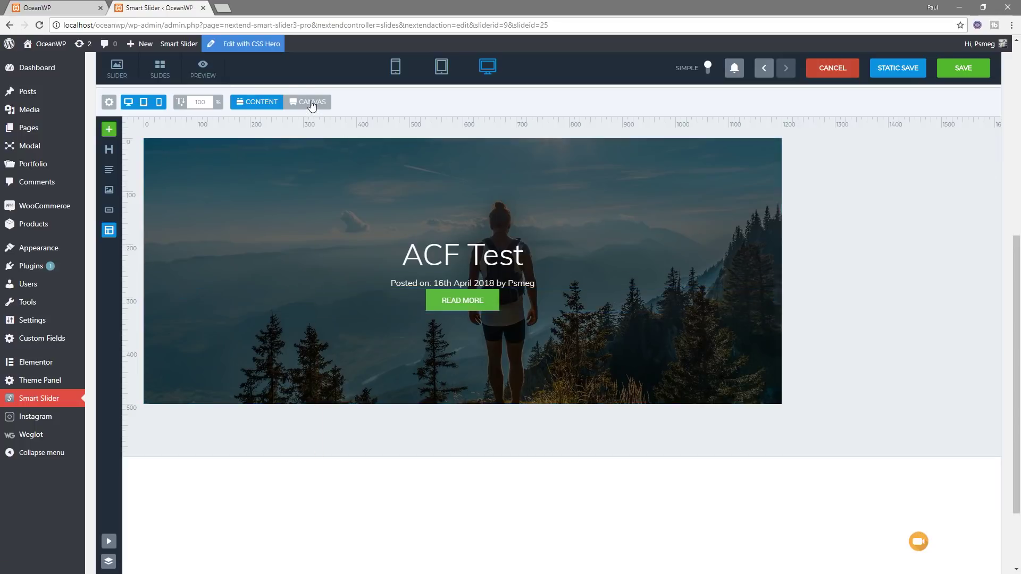
pyautogui.moveTo(478, 307); pyautogui.dragTo(483, 325)
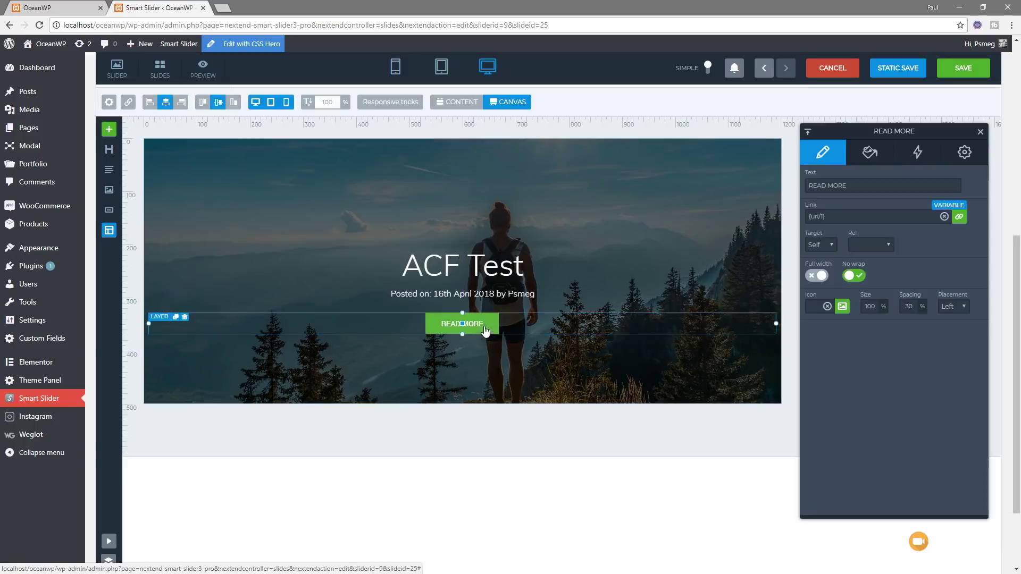
pyautogui.moveTo(485, 289)
pyautogui.mouseDown()
pyautogui.moveTo(479, 279)
pyautogui.moveTo(483, 291)
pyautogui.mouseUp()
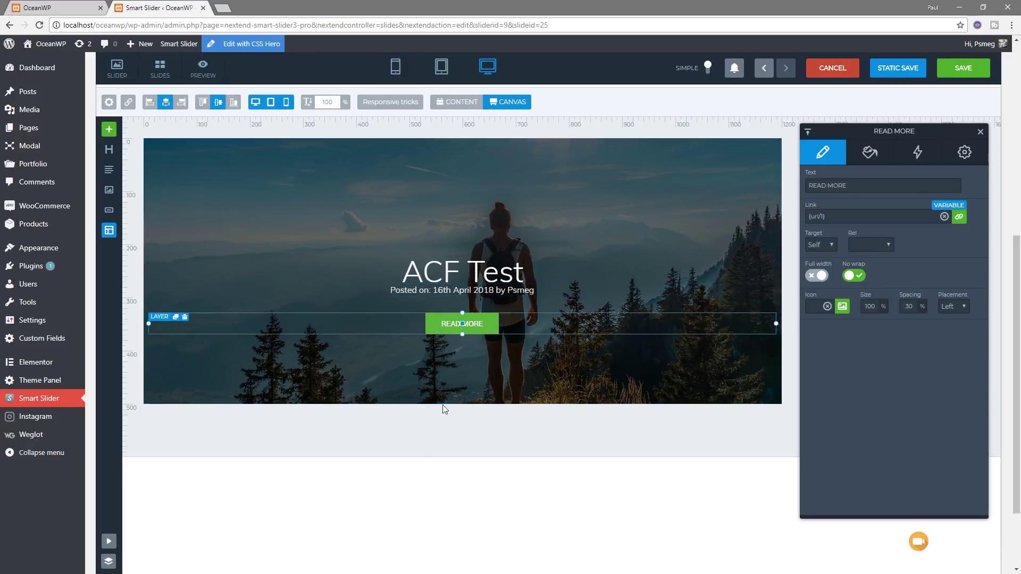
pyautogui.click(963, 70)
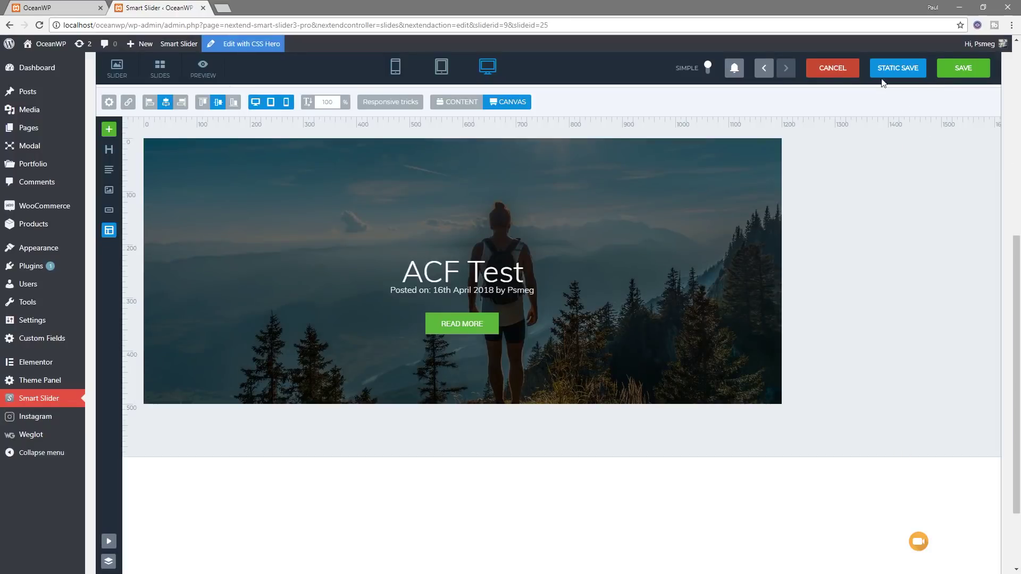
# Step: Preview the slider in desktop view and step through all its post slides, then close the preview
pyautogui.click(204, 70)
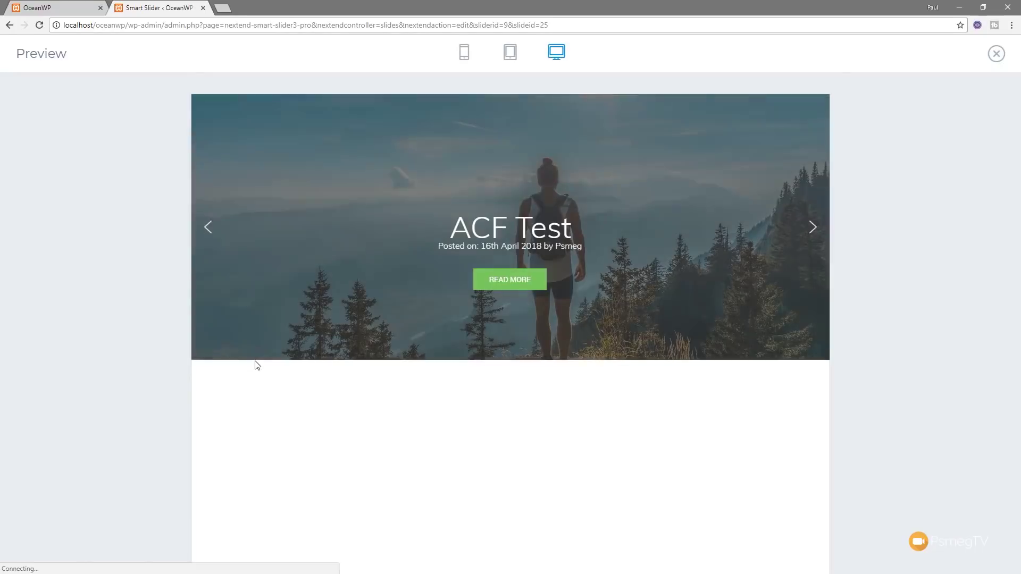
pyautogui.click(812, 231)
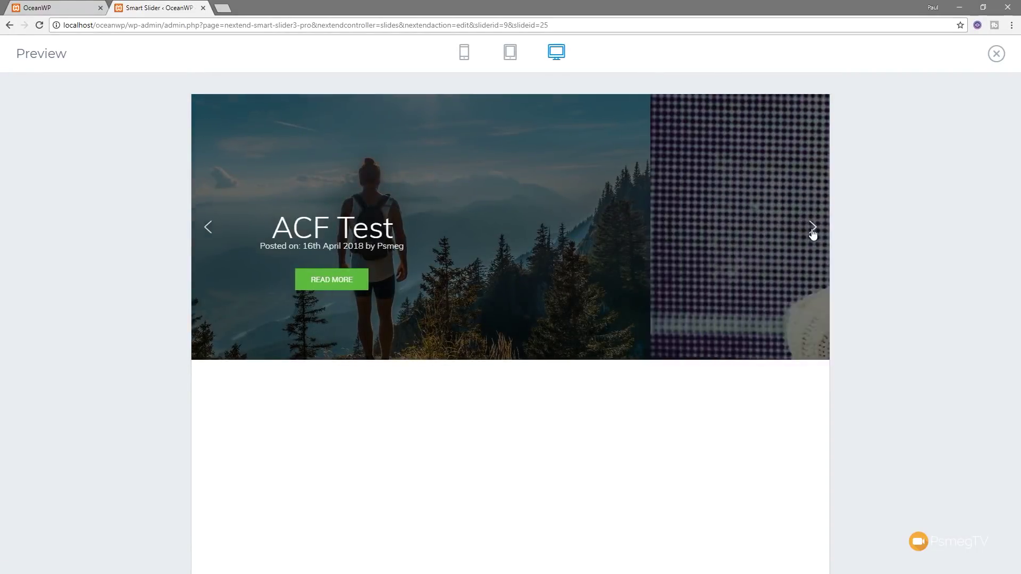
pyautogui.click(812, 230)
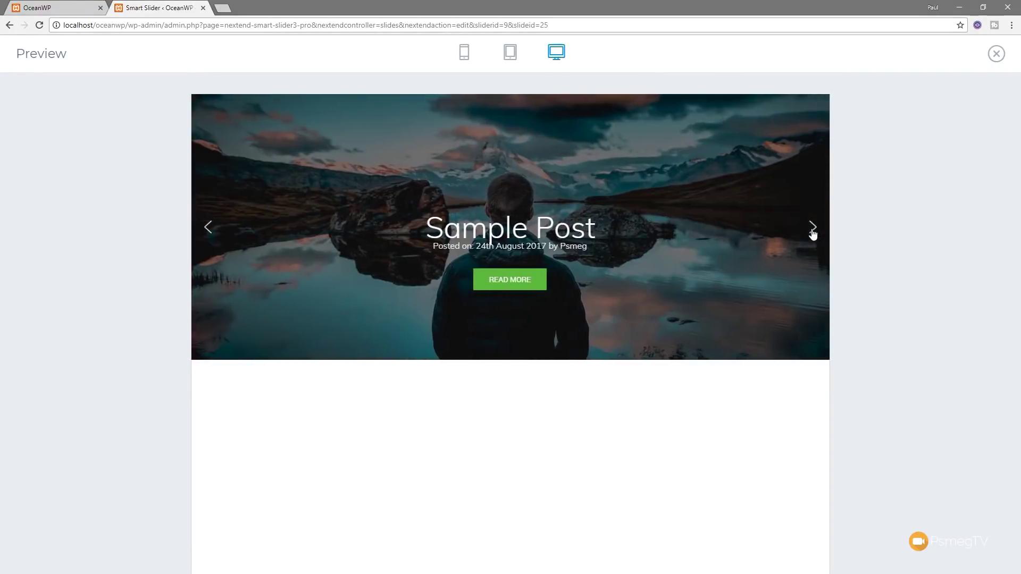
pyautogui.click(813, 231)
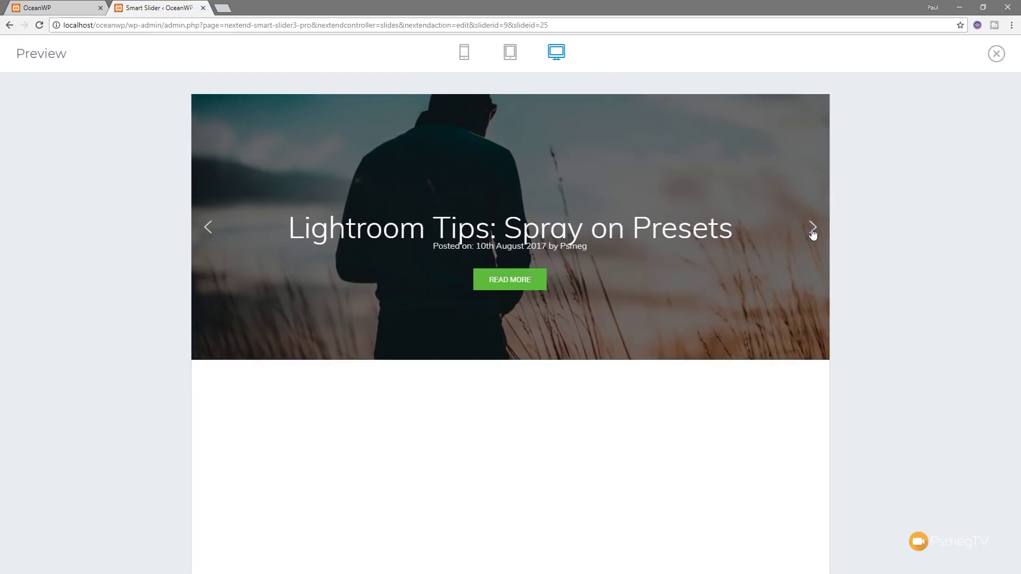
pyautogui.click(812, 231)
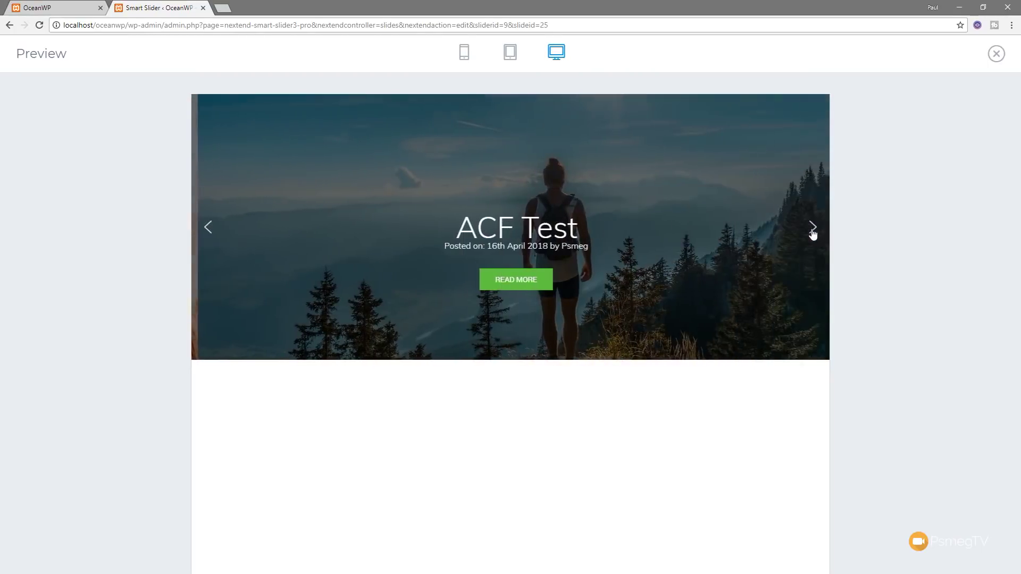
pyautogui.click(997, 55)
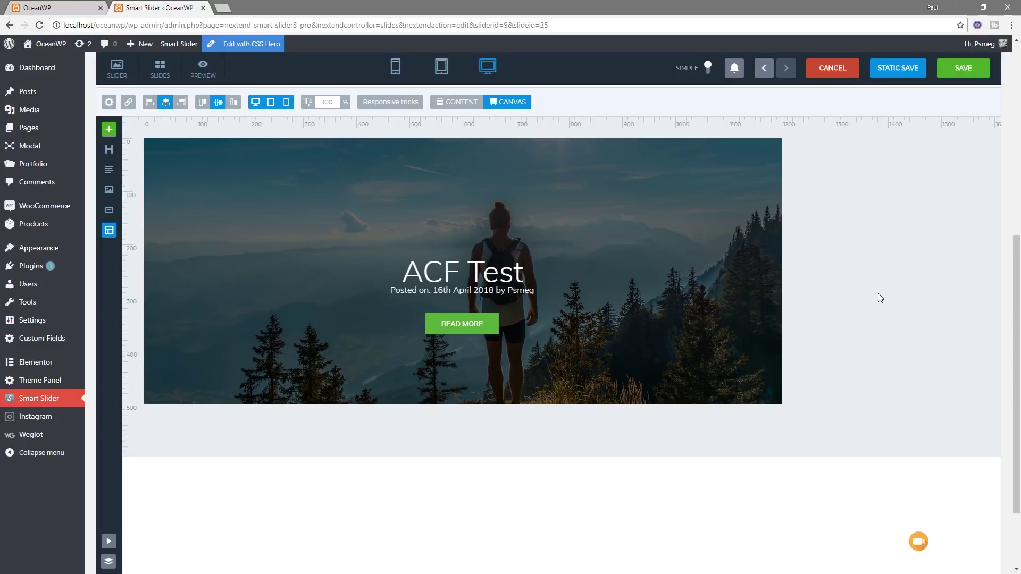
# Step: Open the front page, Sample Page, from the WordPress pages for editing with Elementor
pyautogui.moveTo(37, 94)
pyautogui.click(33, 128)
pyautogui.moveTo(77, 337)
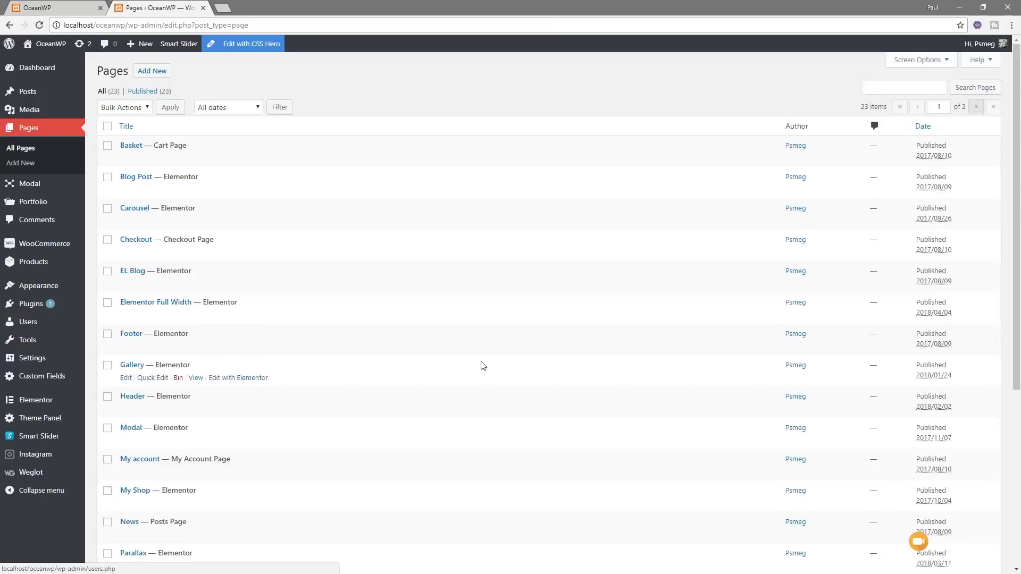
pyautogui.scroll(-2, 362, 405)
pyautogui.scroll(-2, 364, 405)
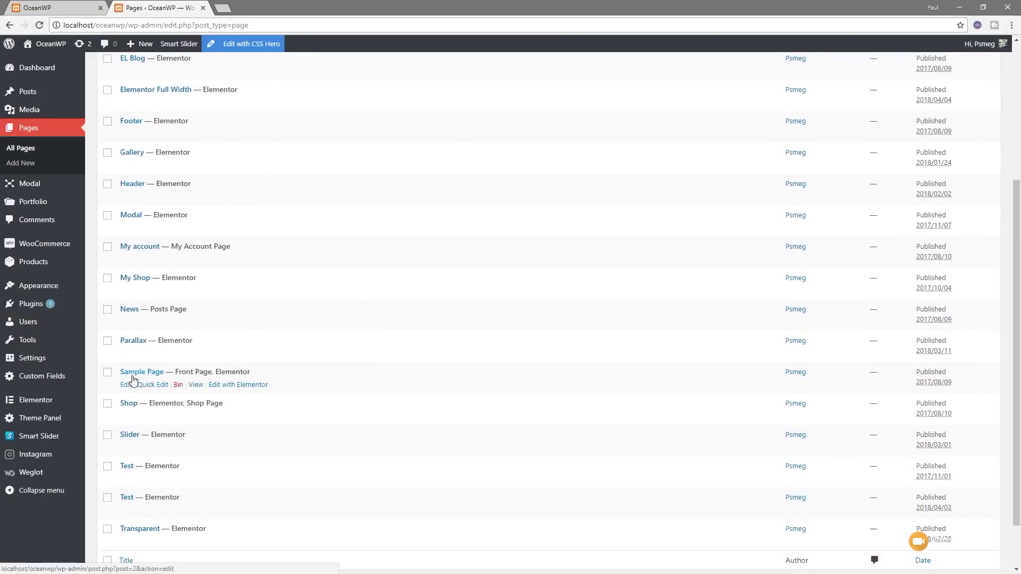
pyautogui.click(239, 384)
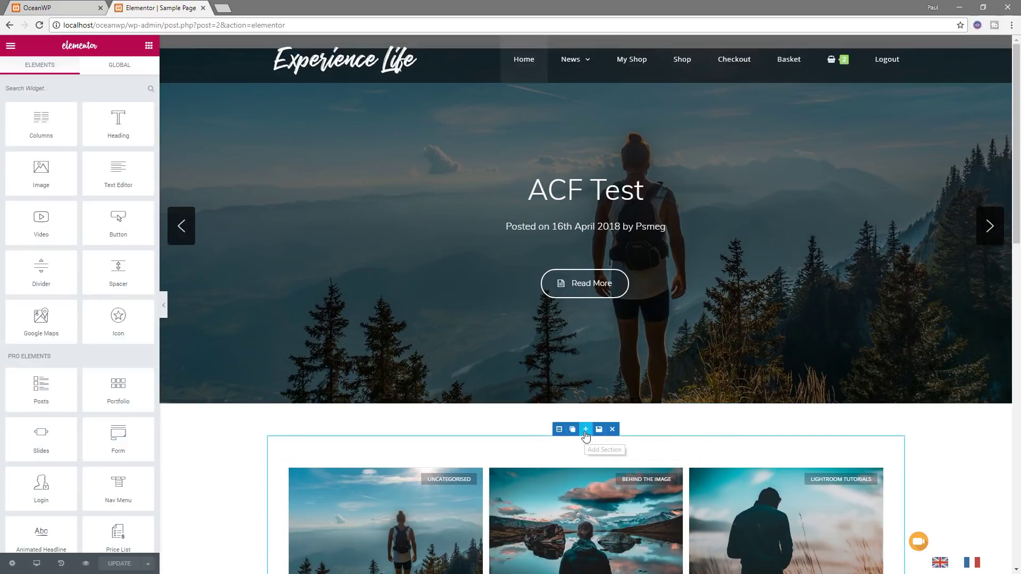
# Step: Add a new section below the existing slider and place a Smart Slider widget showing slider 9 in it
pyautogui.click(584, 432)
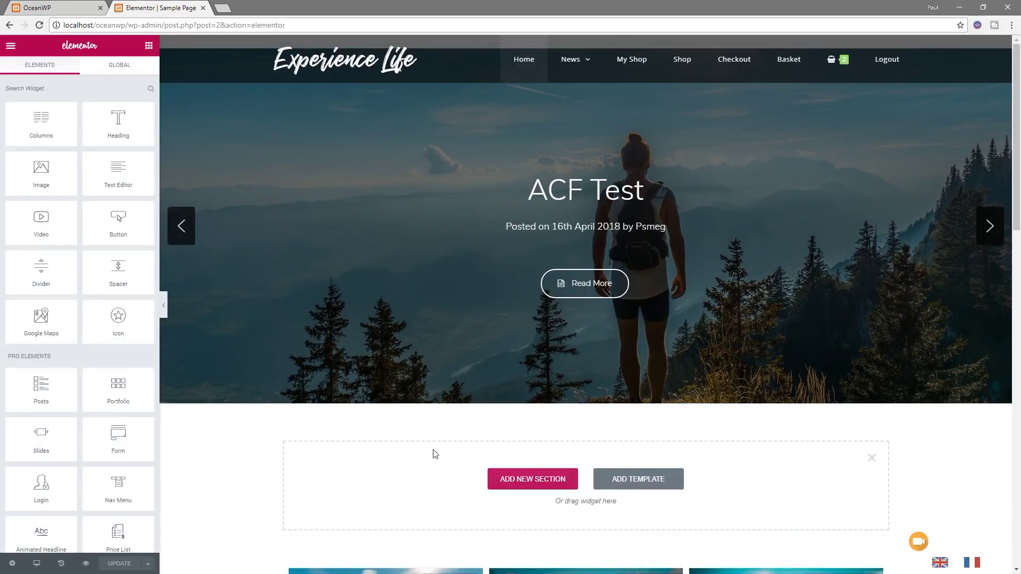
pyautogui.click(64, 90)
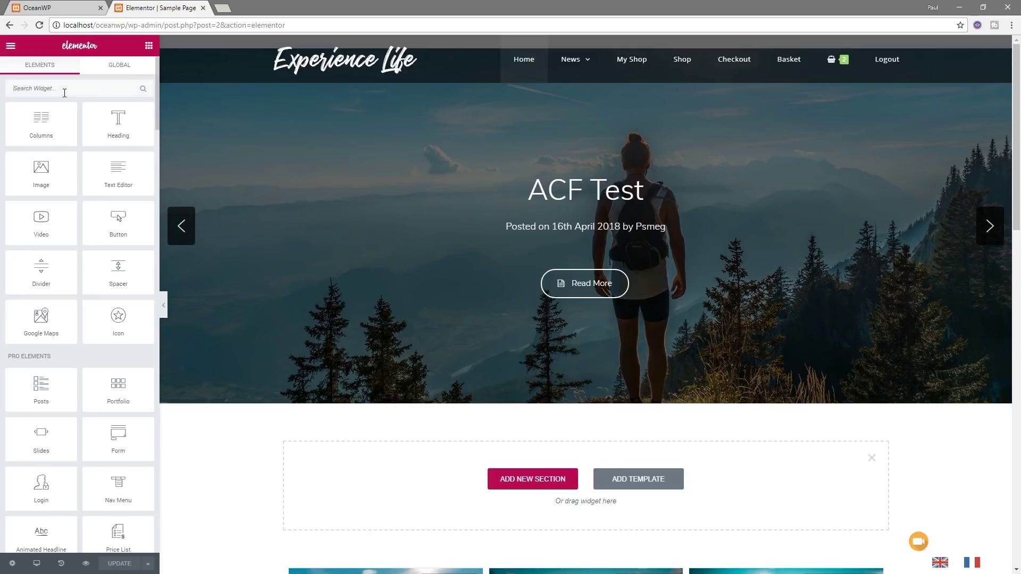
pyautogui.write('smal')
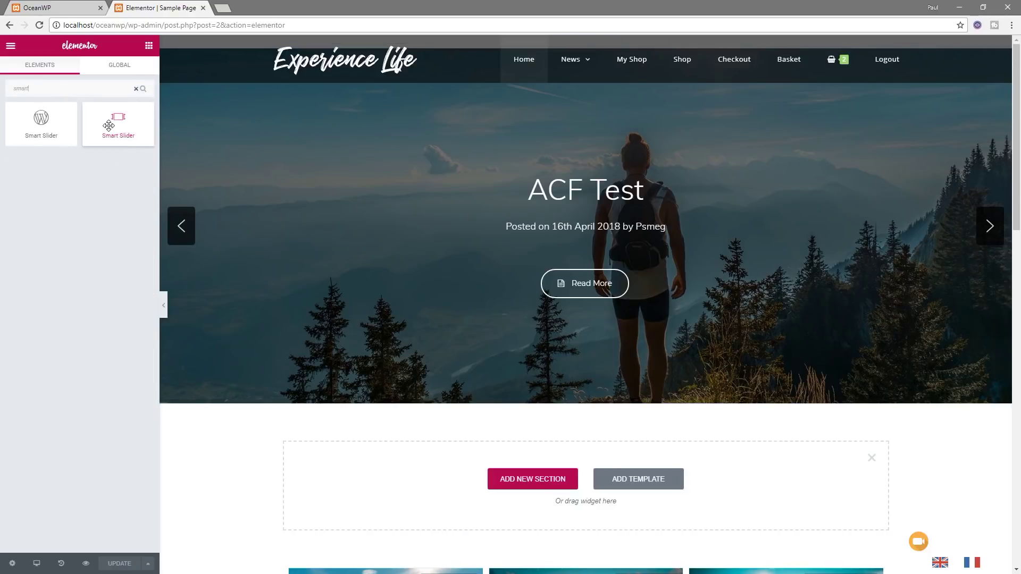
pyautogui.moveTo(108, 125); pyautogui.dragTo(426, 470)
pyautogui.click(307, 285)
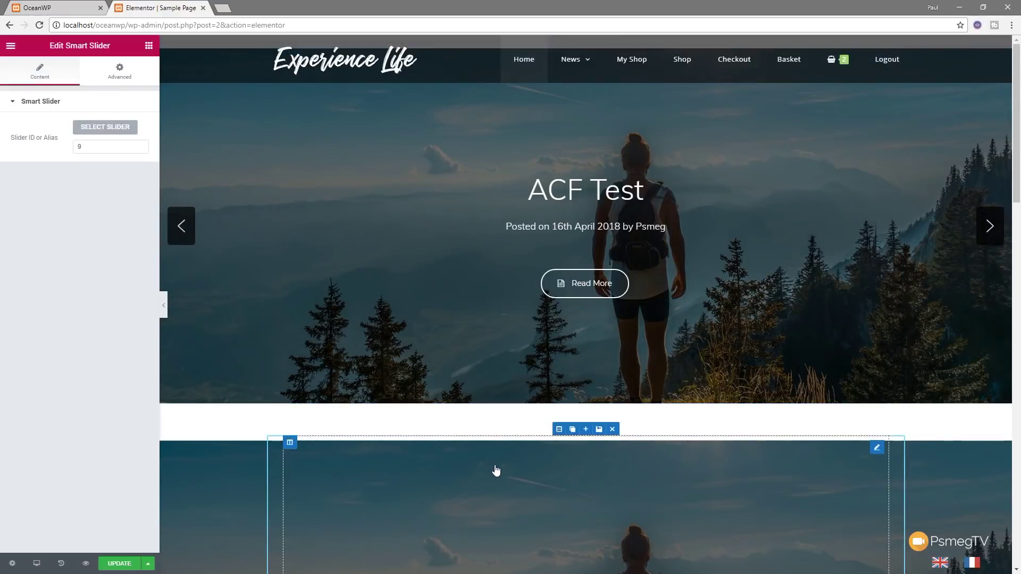
# Step: Move the section with the new slider to the top of the page, above the old slider
pyautogui.scroll(-3, 616, 484)
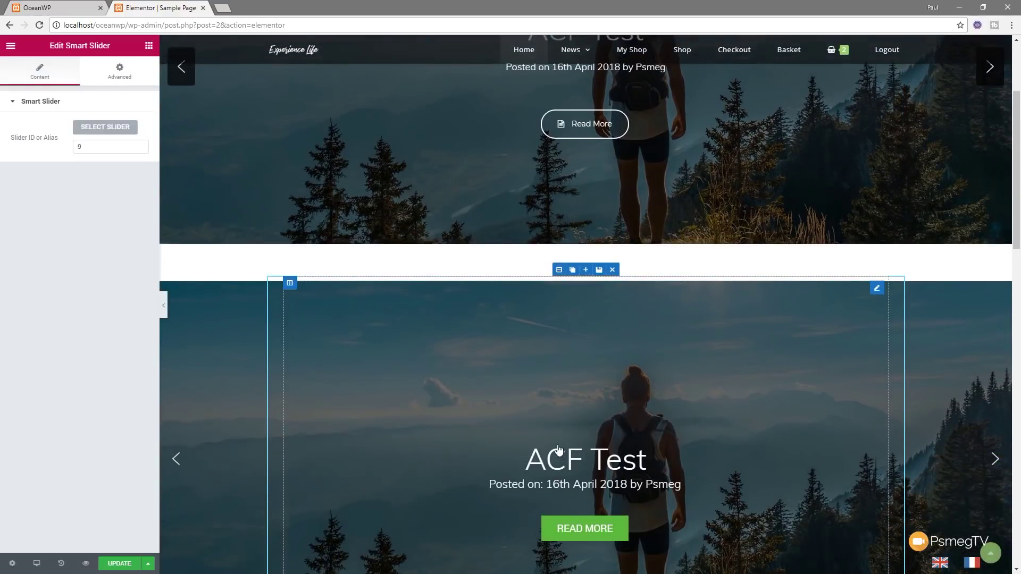
pyautogui.scroll(3, 635, 404)
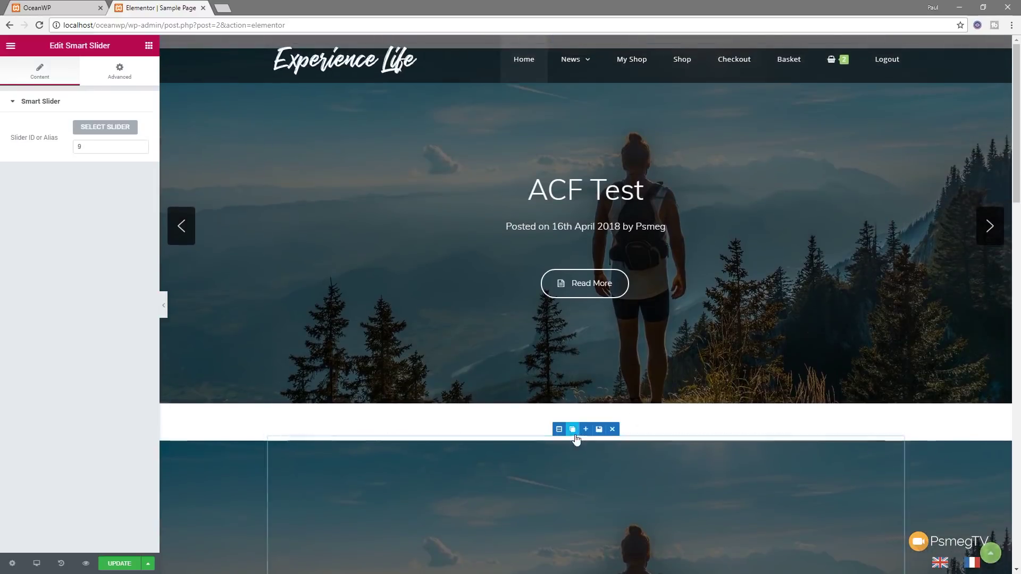
pyautogui.moveTo(554, 426); pyautogui.dragTo(561, 80)
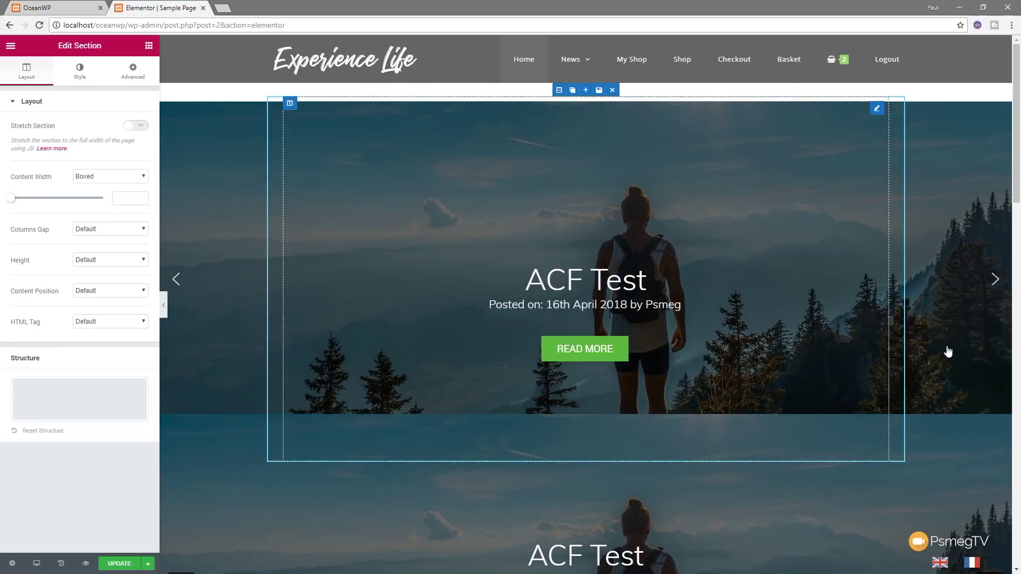
# Step: Delete the section holding the old slider (ID 8) and update the page
pyautogui.scroll(-1, 908, 495)
pyautogui.scroll(-3, 908, 499)
pyautogui.click(852, 368)
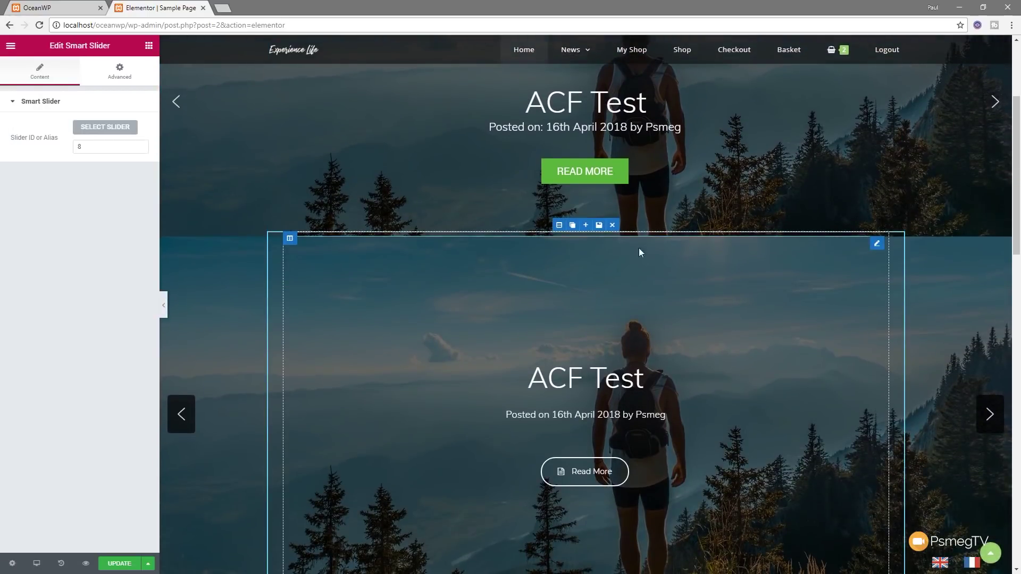
pyautogui.click(612, 225)
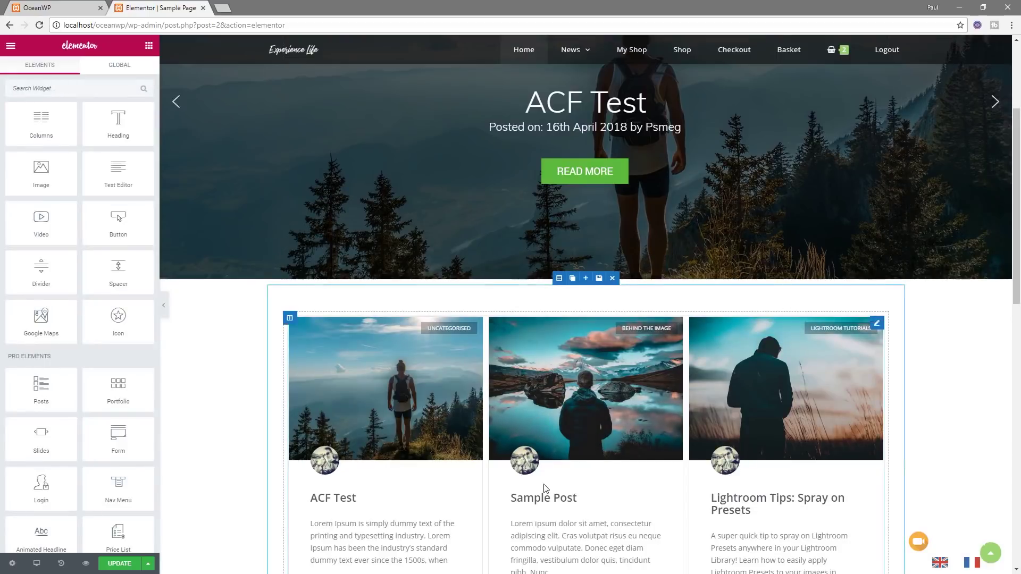
pyautogui.hotkey('ctrl', 'z')
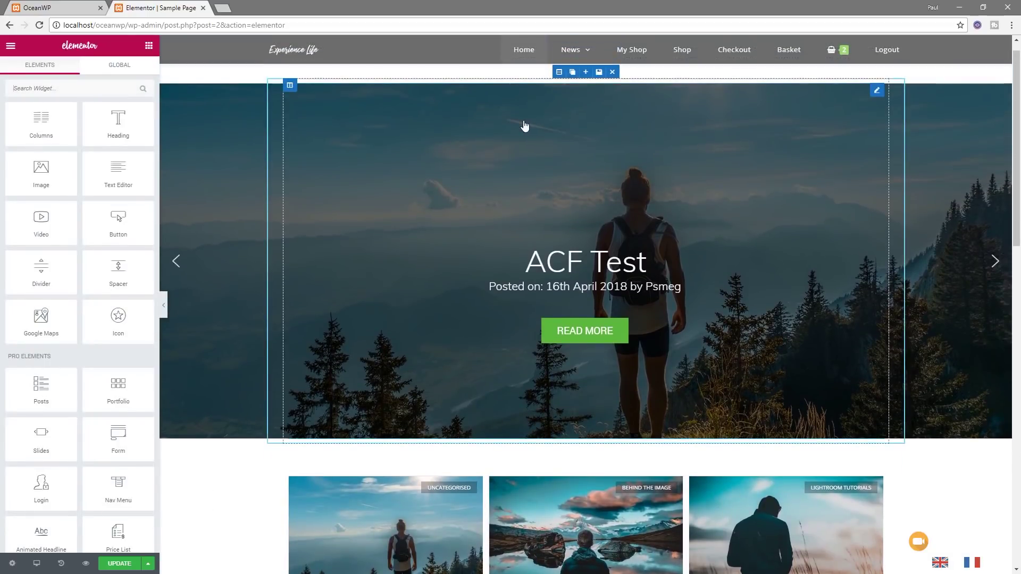
pyautogui.click(119, 563)
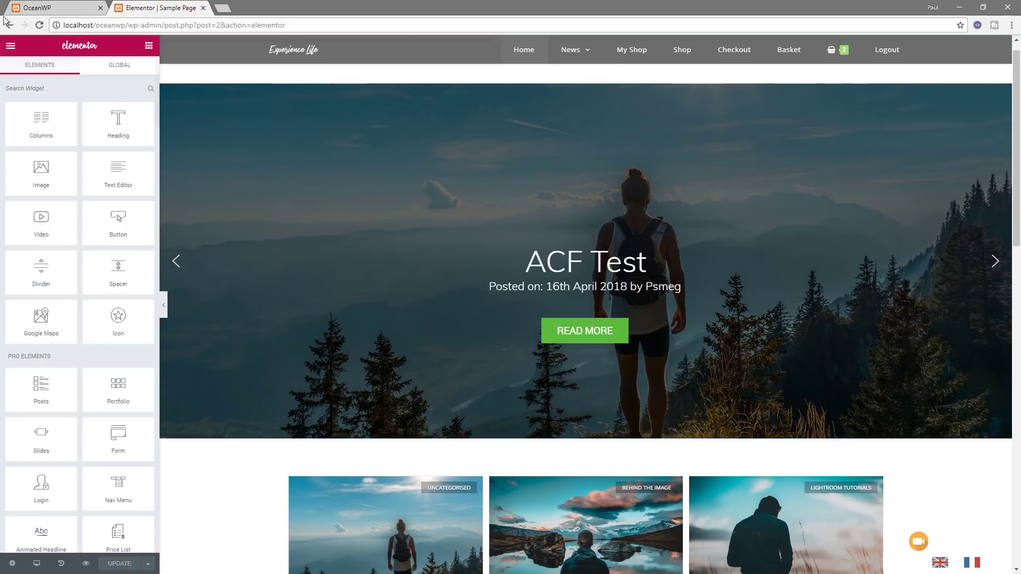
# Step: Reload the live OceanWP home page and step through the new slider's posts to check it
pyautogui.click(59, 8)
pyautogui.click(39, 25)
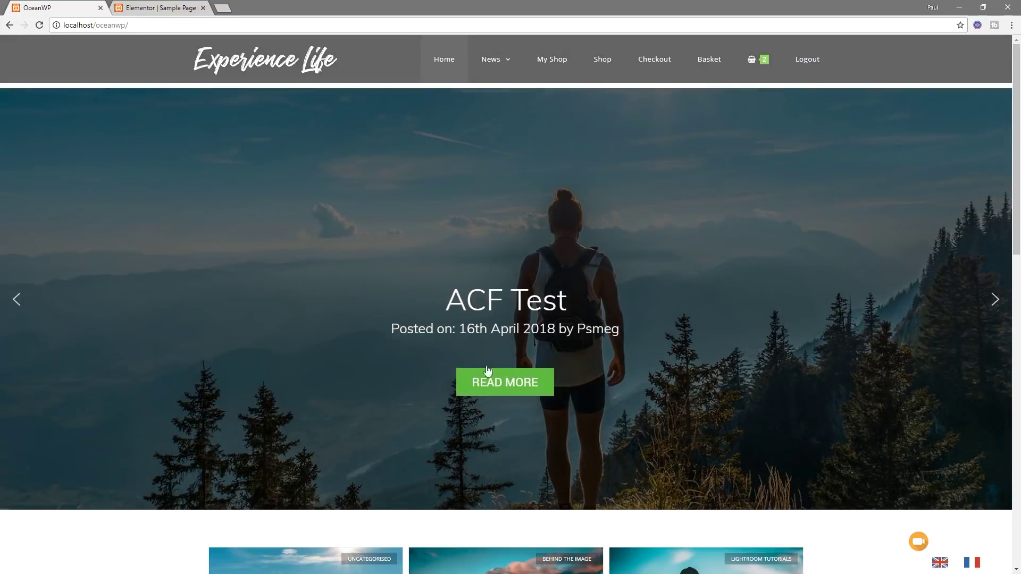
pyautogui.click(997, 301)
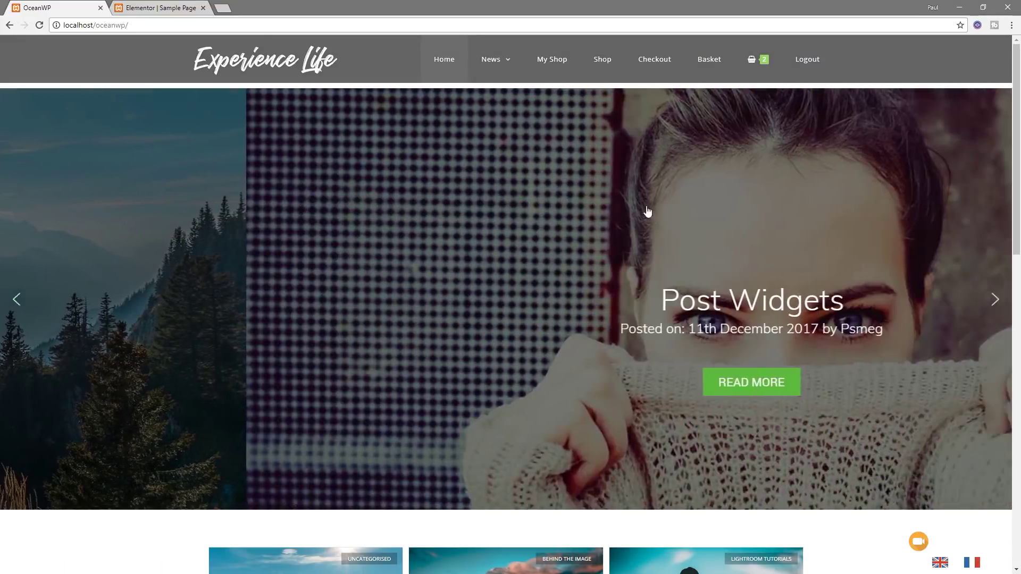
pyautogui.click(994, 301)
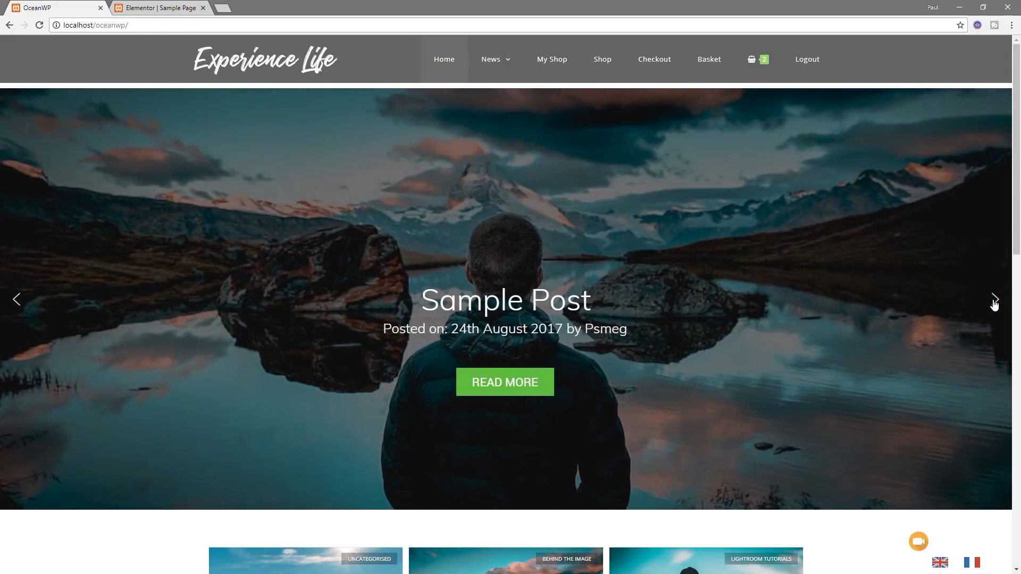
# Step: In the Elementor editor, unlink the slider section's margins, set top to -100 px and bottom to 0, and update the page
pyautogui.click(179, 10)
pyautogui.click(556, 74)
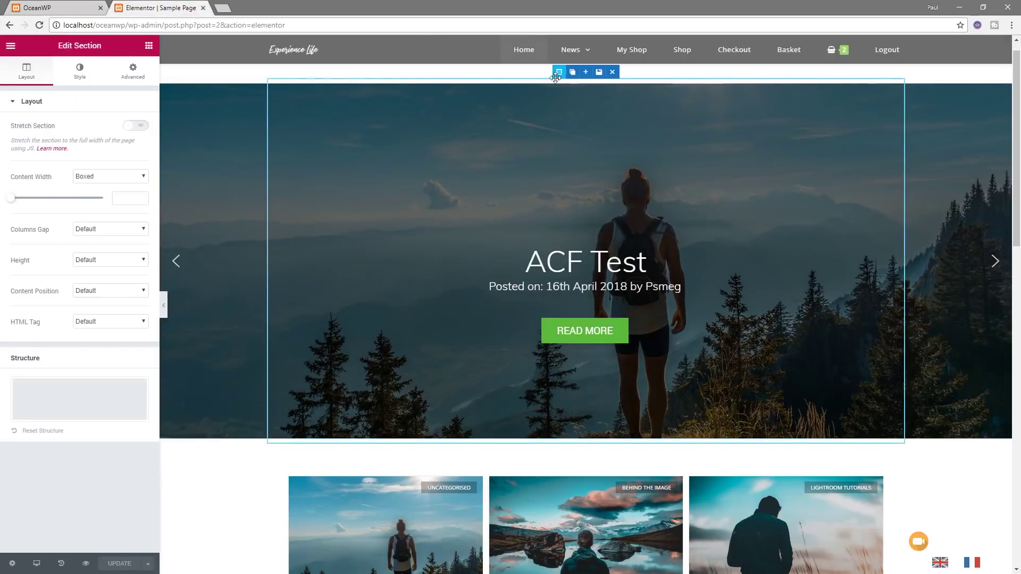
pyautogui.click(132, 72)
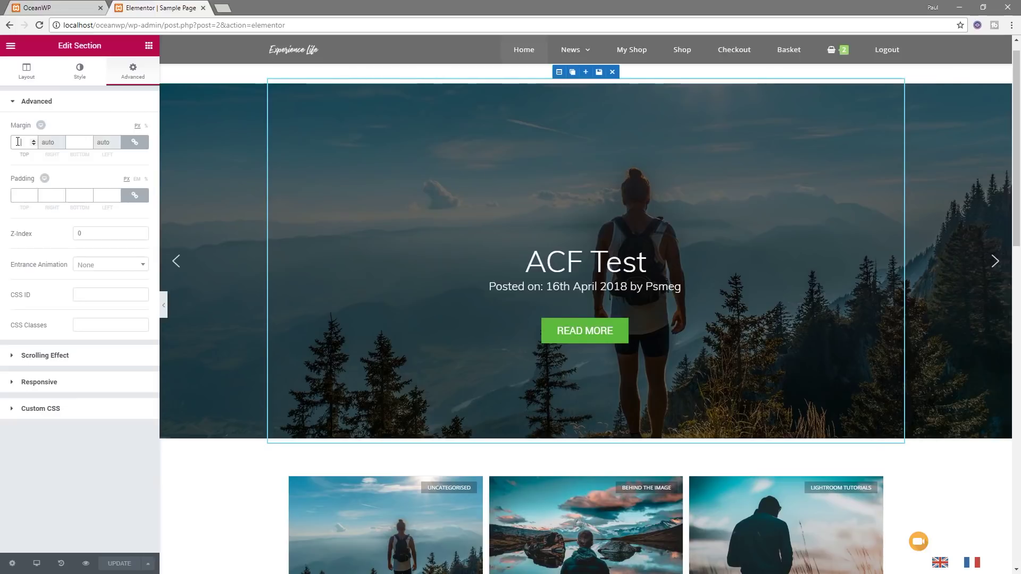
pyautogui.write('100')
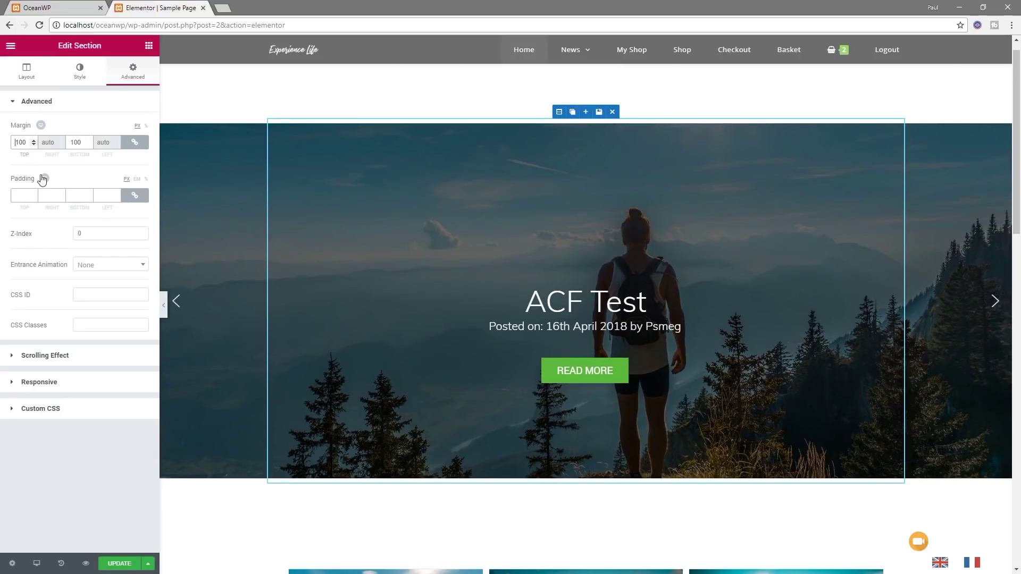
pyautogui.press('Home')
pyautogui.write('-')
pyautogui.click(135, 142)
pyautogui.doubleClick(70, 142)
pyautogui.write('0')
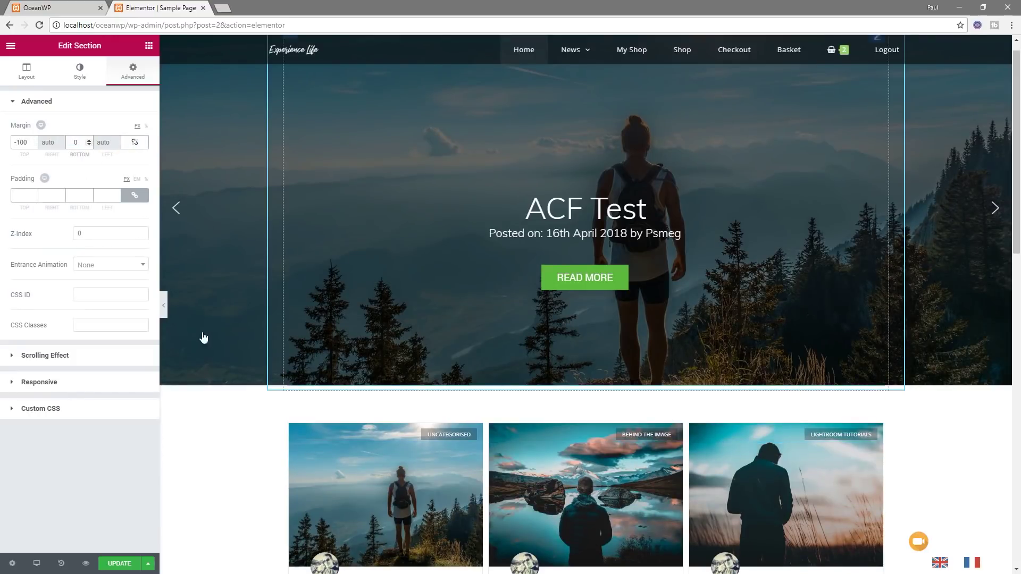
pyautogui.click(119, 563)
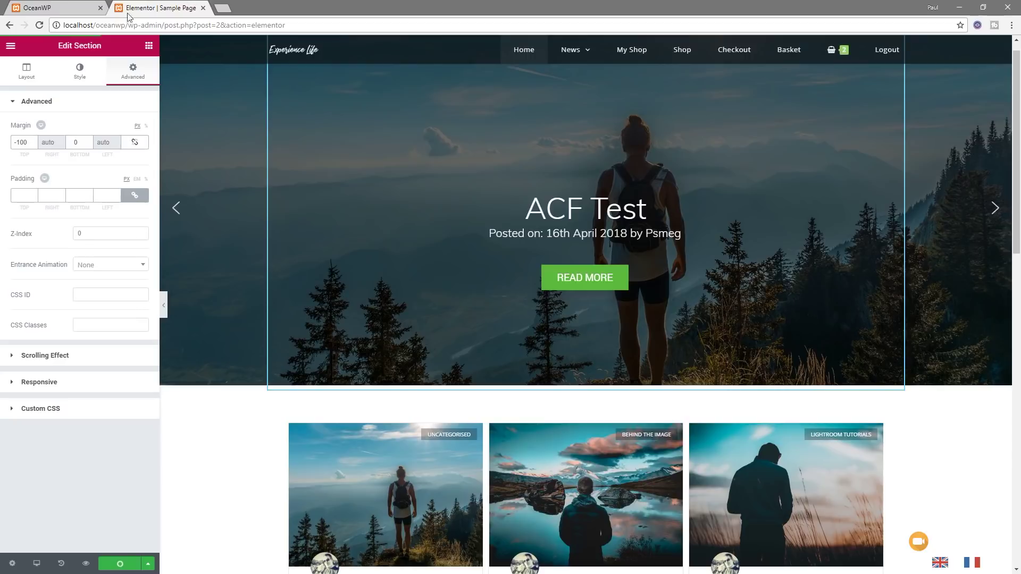
# Step: Reload the live home page, follow the ACF Test slide's Read More link to check the post, and return to the home page
pyautogui.click(50, 8)
pyautogui.click(39, 25)
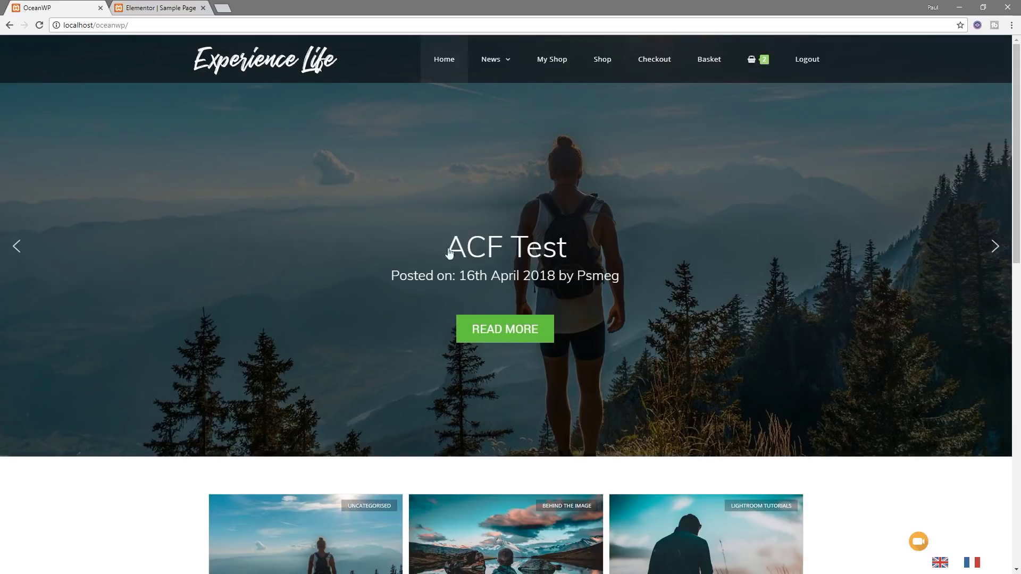
pyautogui.click(515, 329)
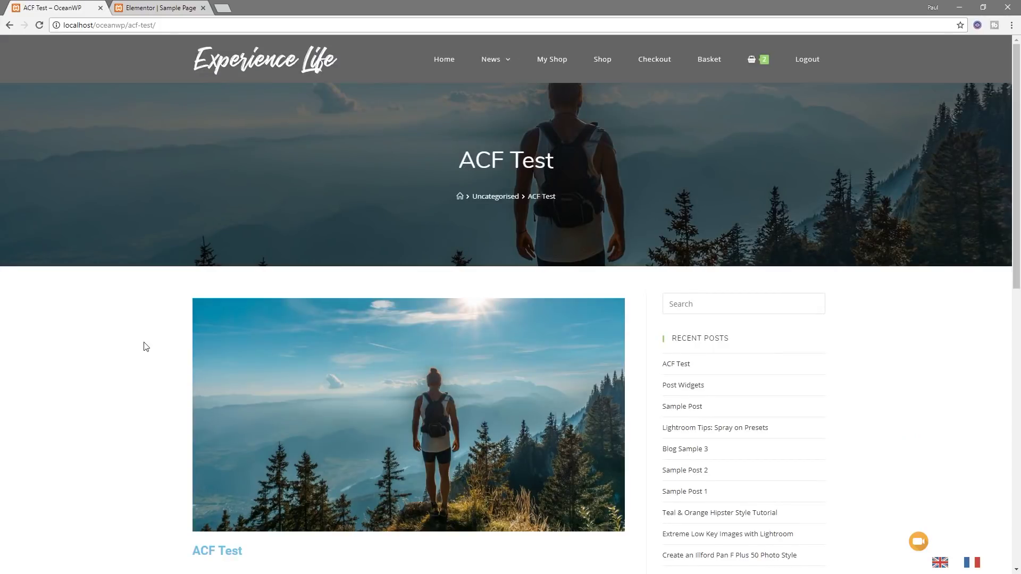
pyautogui.scroll(-10, 146, 347)
pyautogui.scroll(7, 144, 348)
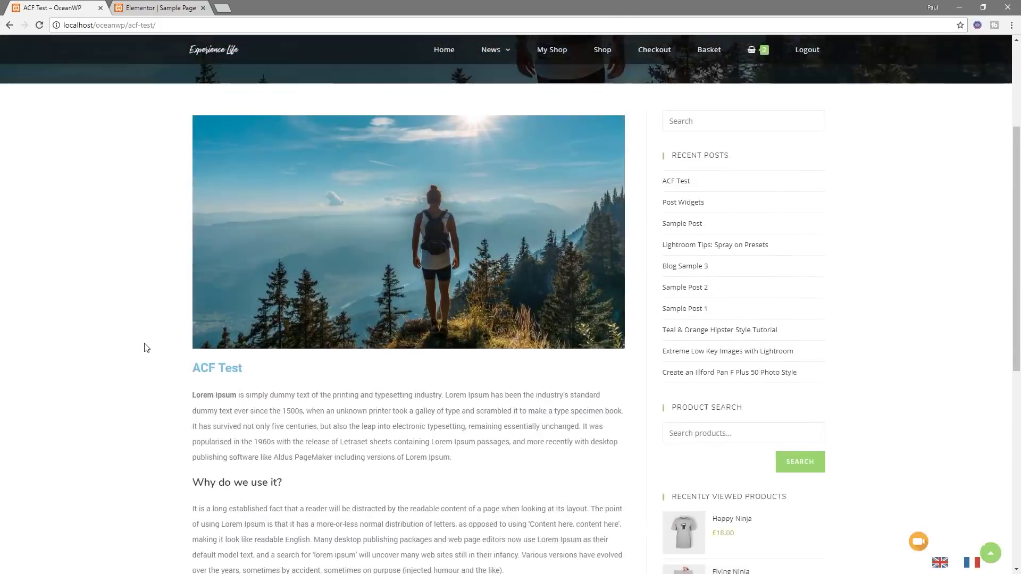
pyautogui.scroll(4, 147, 345)
pyautogui.hotkey('alt', 'Left')
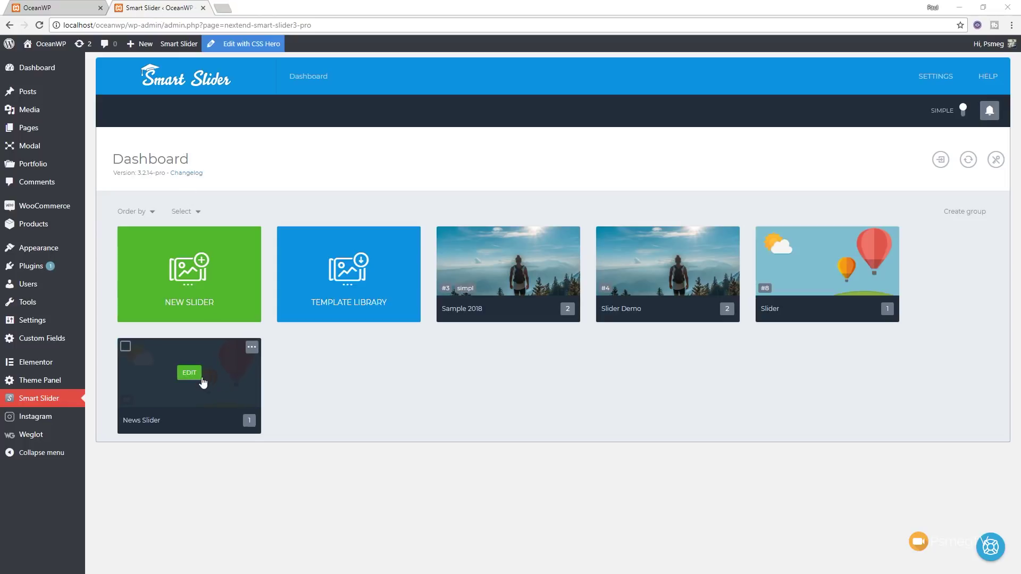
# Step: Open News Slider for editing in Smart Slider and open the generator settings of its dynamic ACF Test slide
pyautogui.click(197, 376)
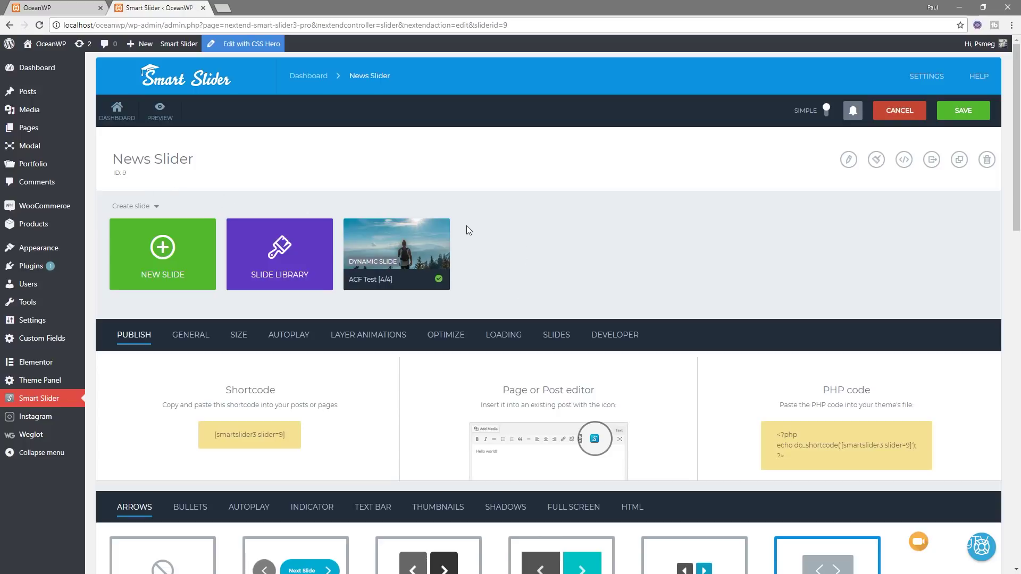
pyautogui.moveTo(385, 249)
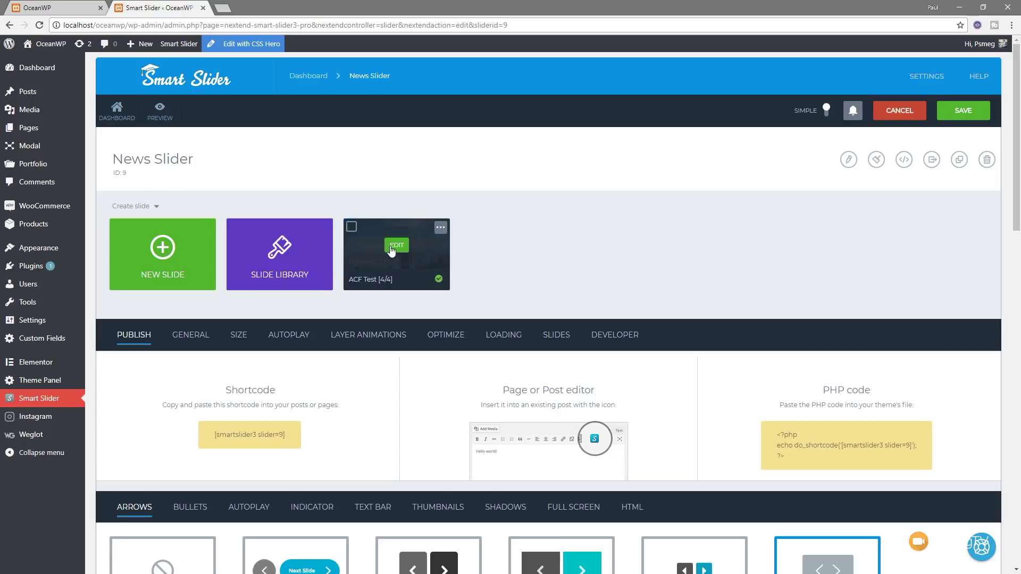
pyautogui.click(441, 228)
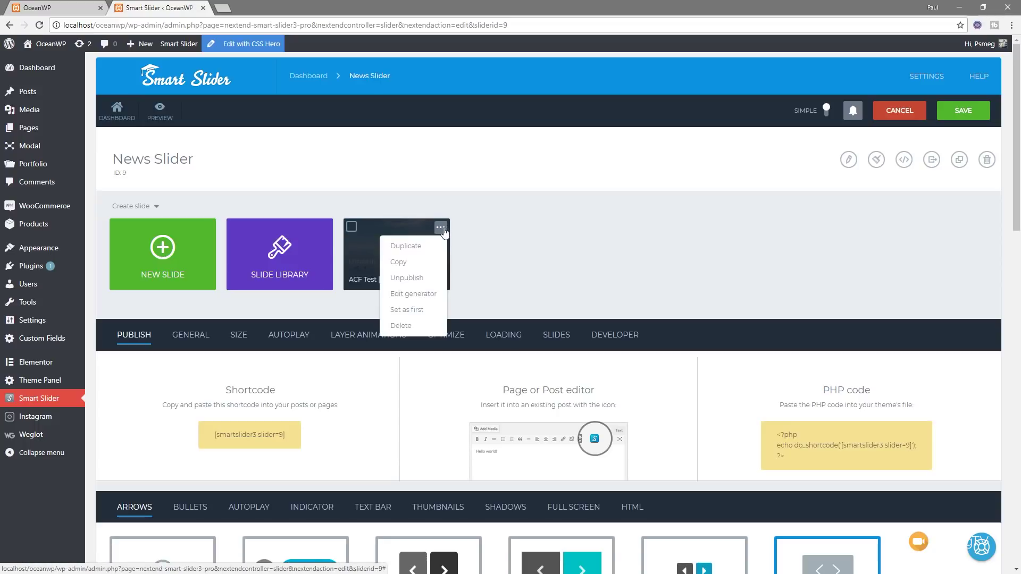
pyautogui.click(420, 297)
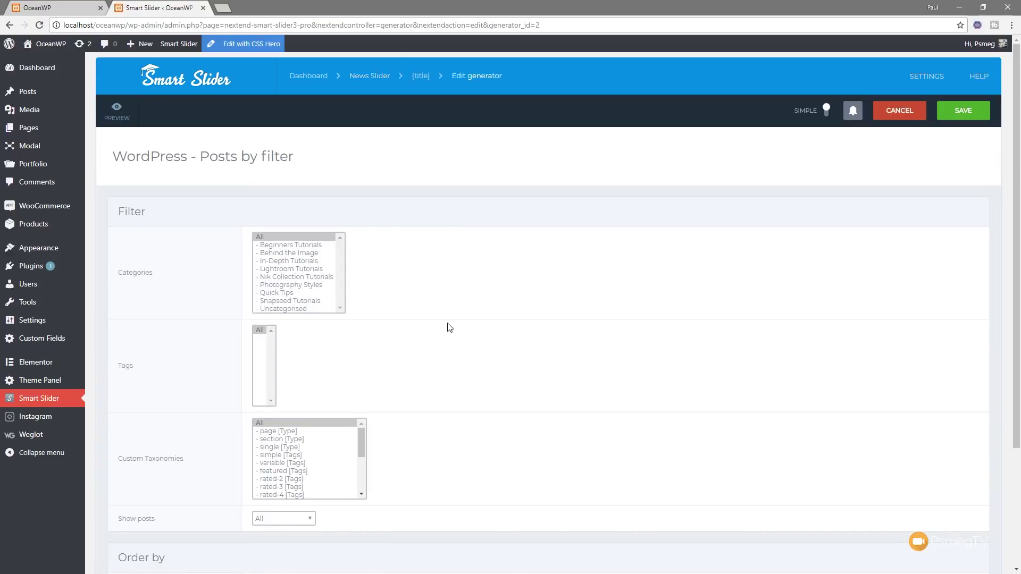
# Step: Restrict the post generator to the Beginners Tutorials category, check the matching records, and save the generator
pyautogui.click(305, 246)
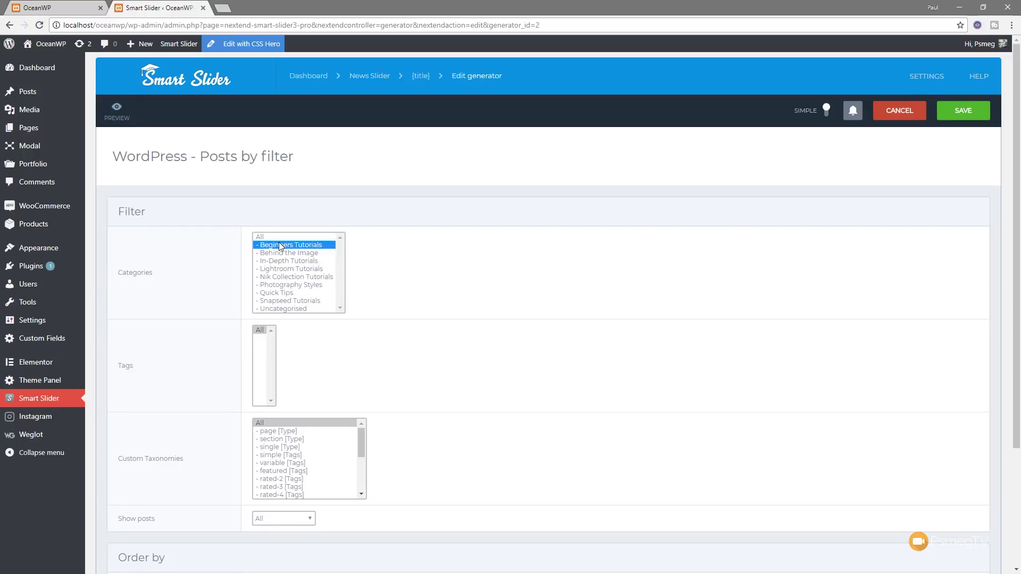
pyautogui.scroll(-3, 443, 399)
pyautogui.click(291, 532)
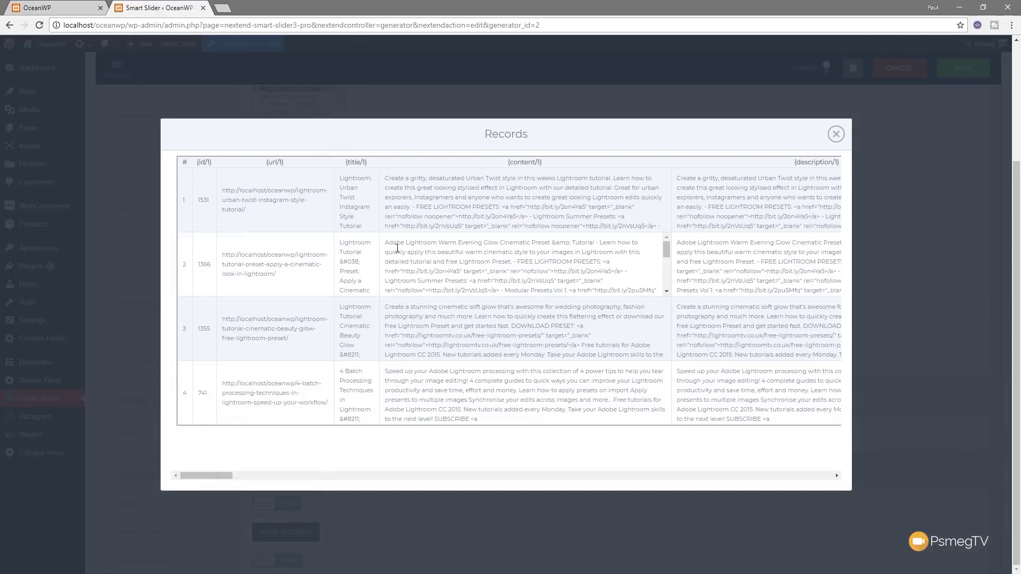
pyautogui.click(836, 134)
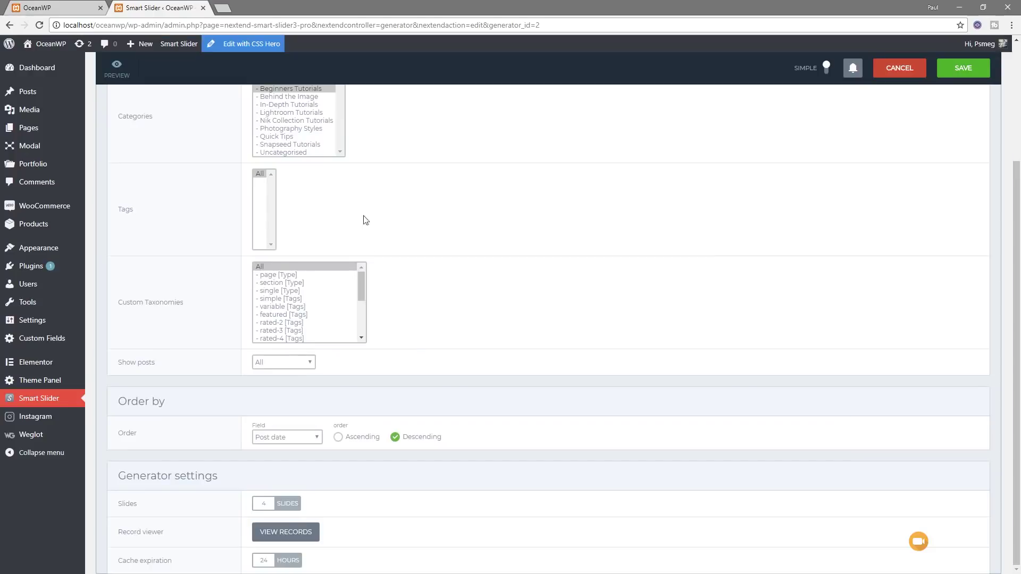
pyautogui.scroll(1, 393, 223)
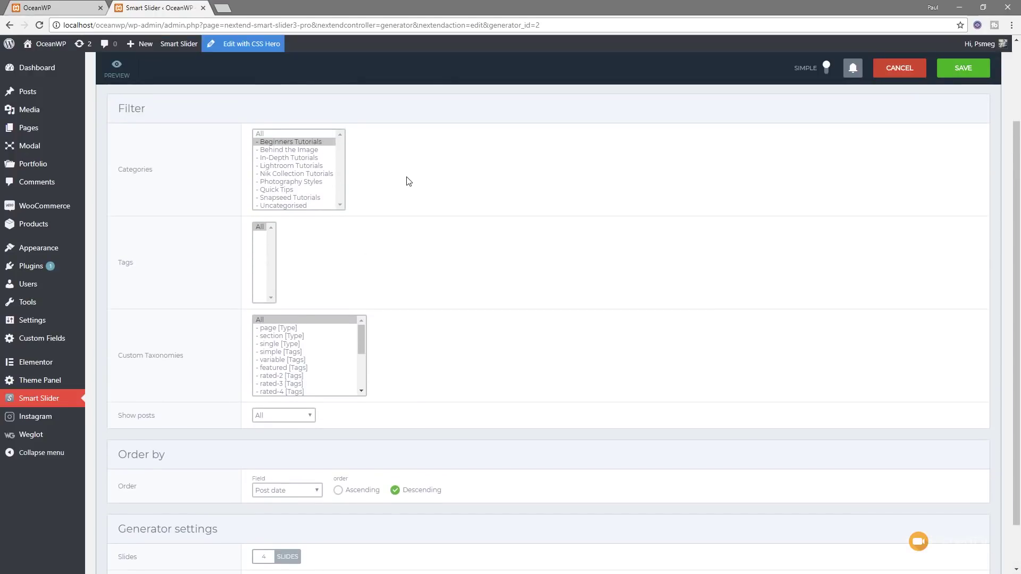
pyautogui.click(963, 67)
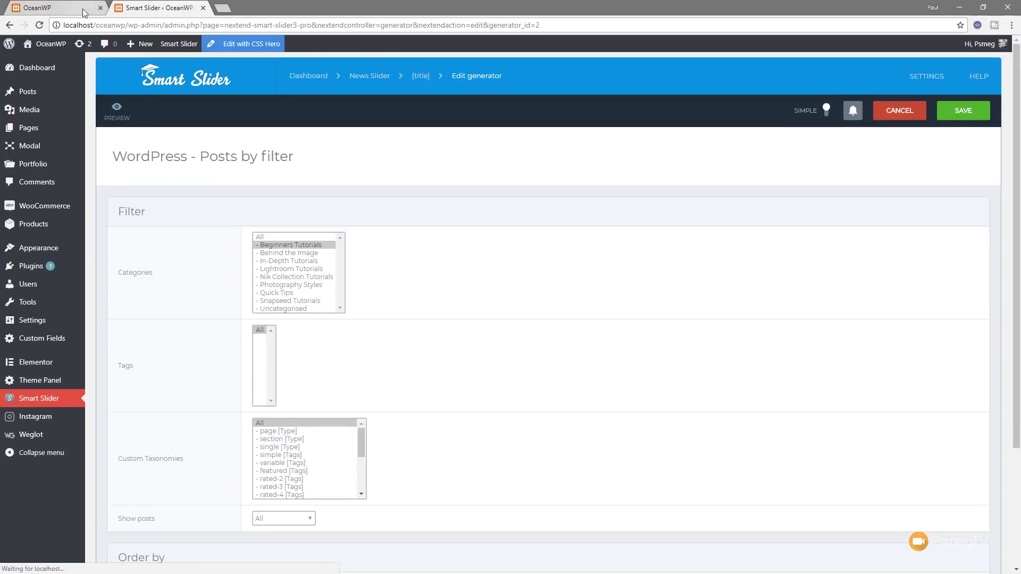
# Step: Reload the live home page and step forward and back through the slider's Beginners Tutorials posts
pyautogui.click(58, 8)
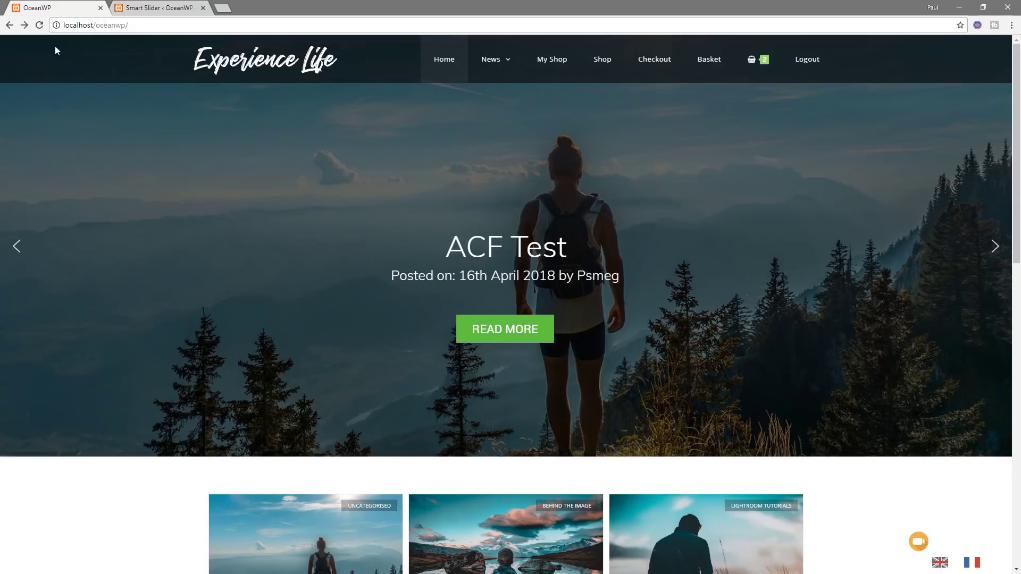
pyautogui.click(39, 25)
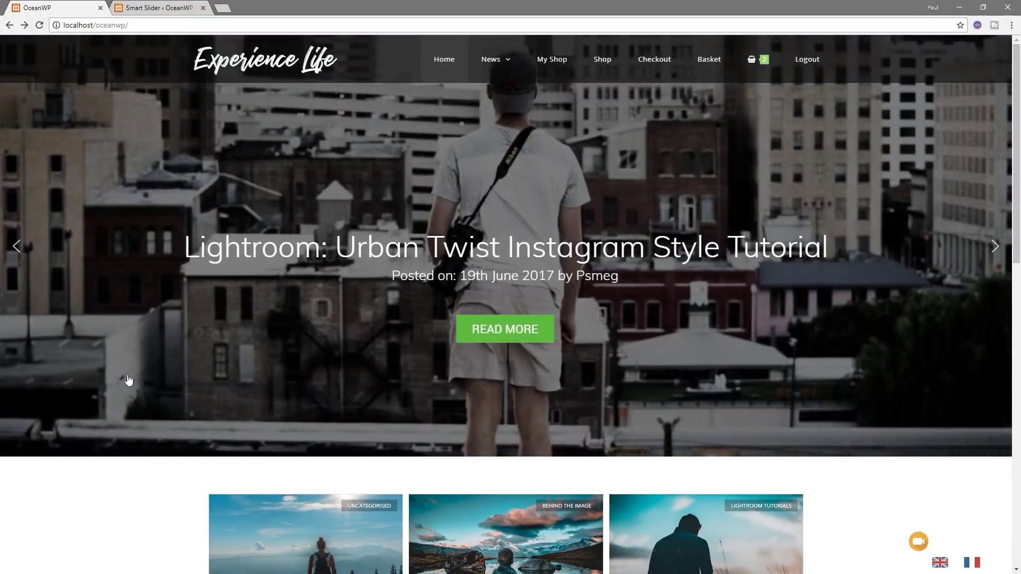
pyautogui.click(997, 249)
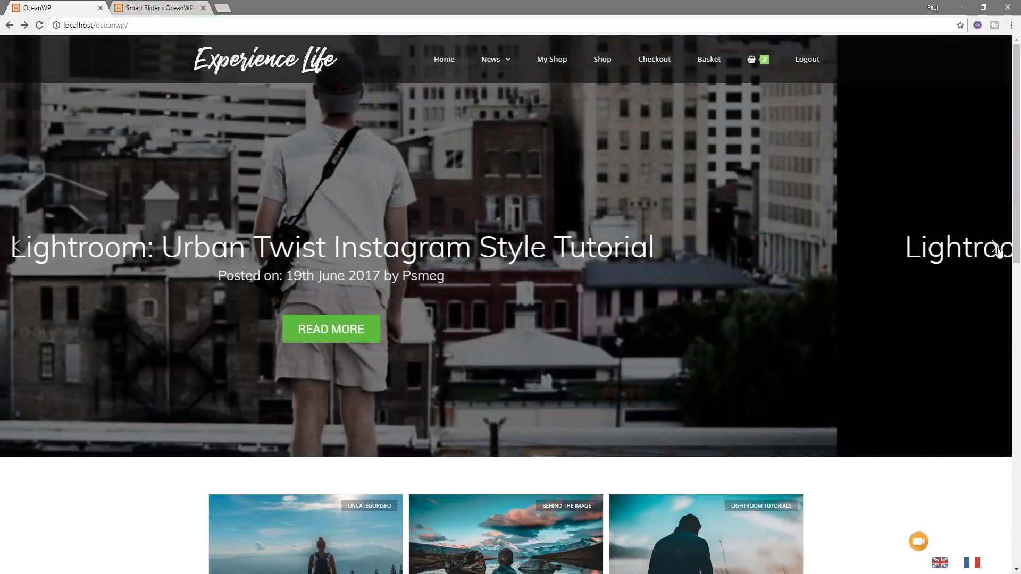
pyautogui.click(997, 248)
pyautogui.click(997, 249)
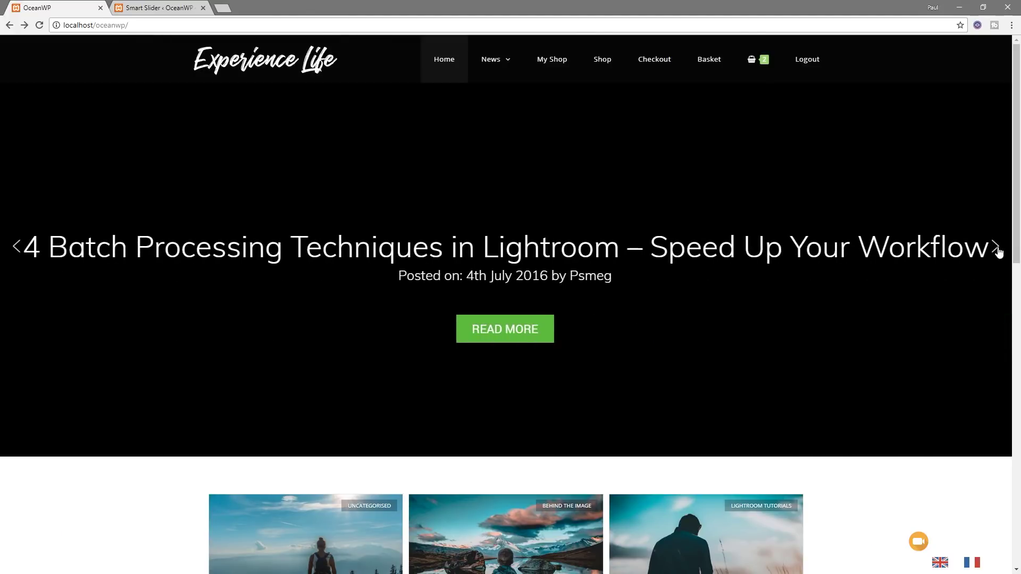
pyautogui.click(18, 247)
pyautogui.click(17, 247)
pyautogui.click(17, 247)
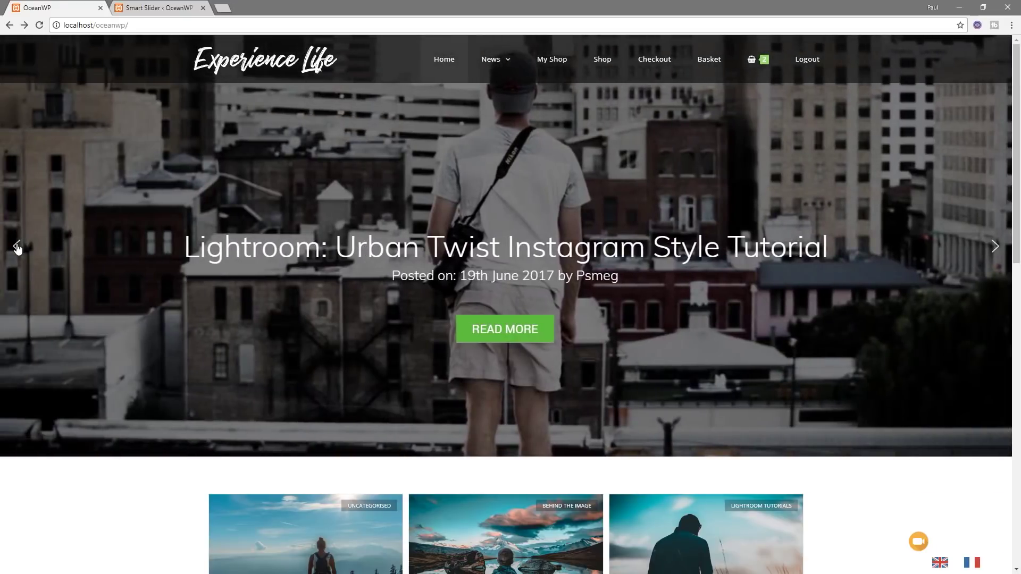